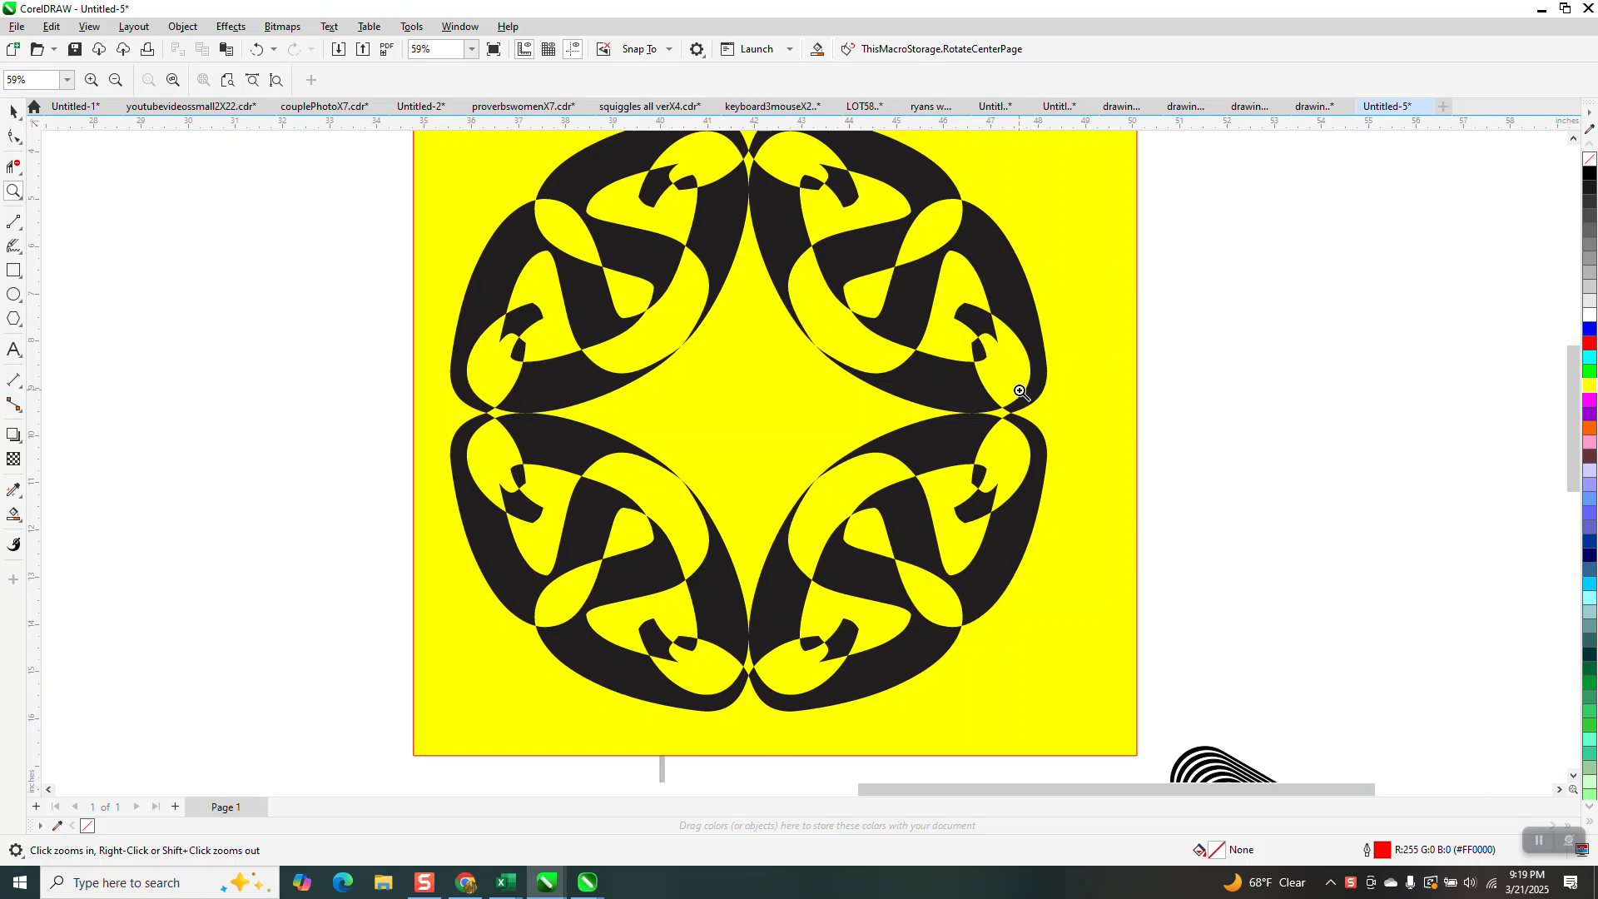
# Center the smaller letter S on the page and convert it to curves.
pyautogui.scroll(-4, 1042, 400)
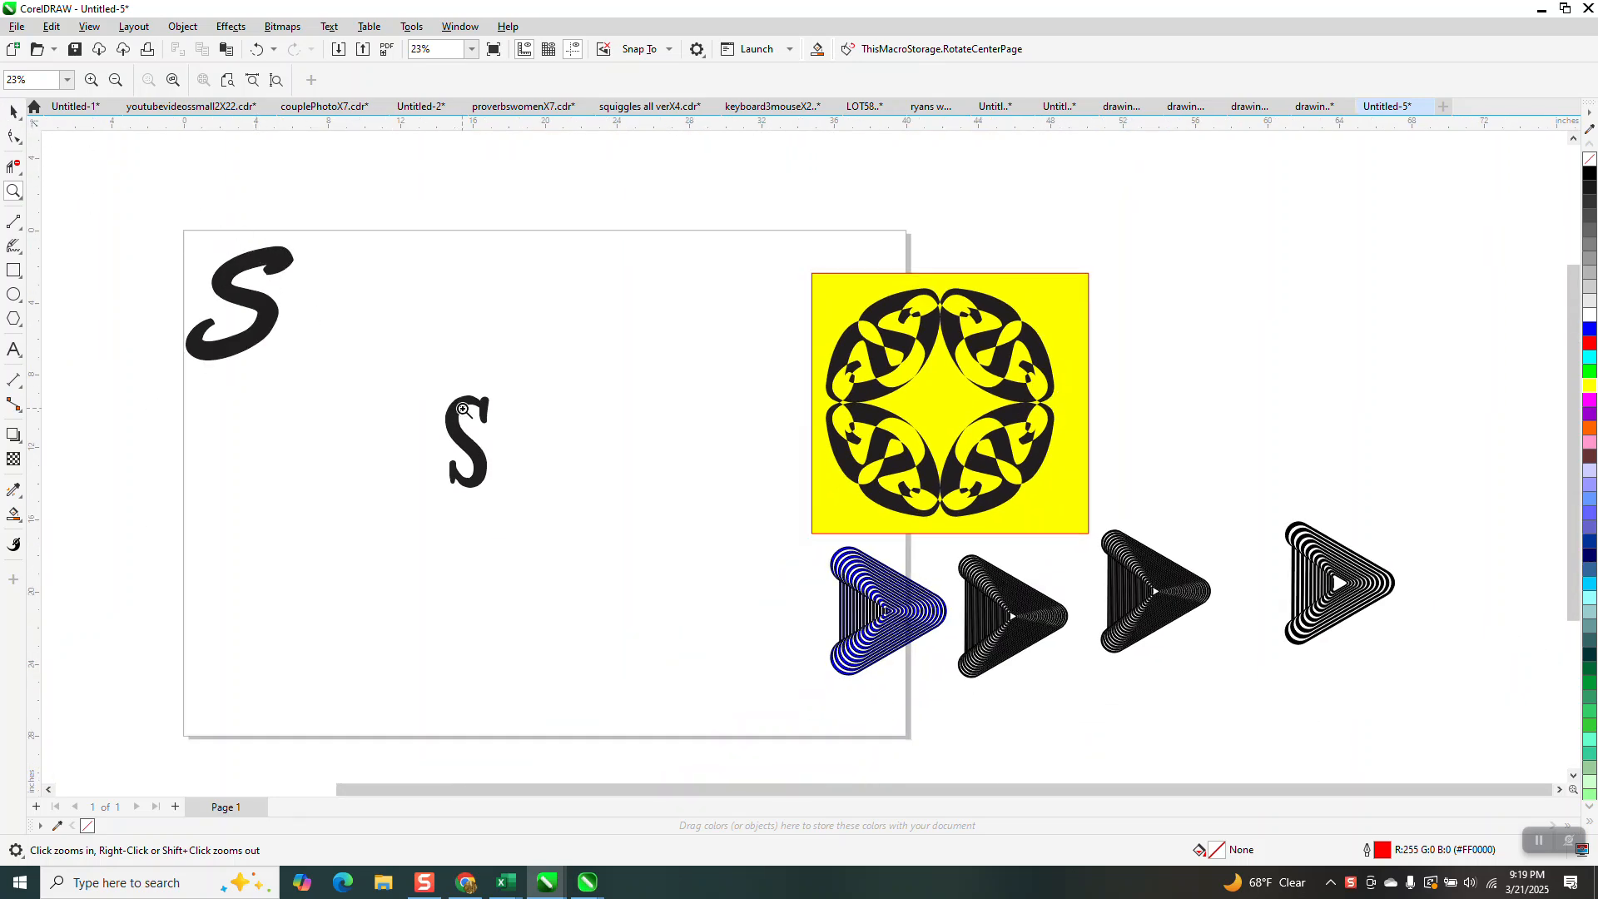
pyautogui.click(13, 111)
pyautogui.click(463, 408)
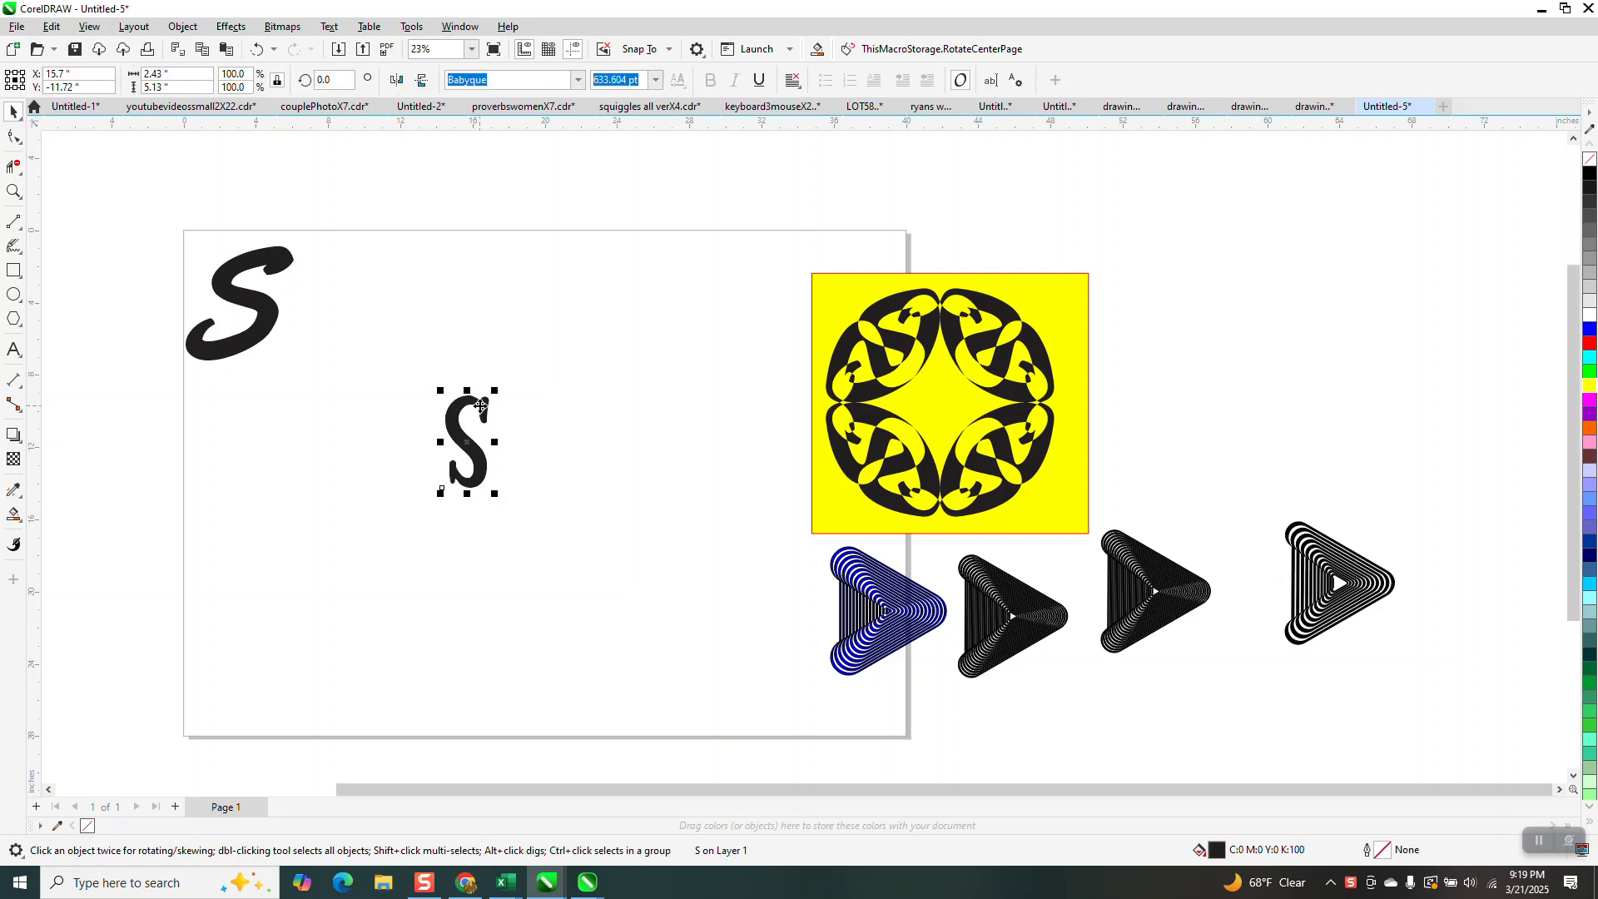
pyautogui.press('p')
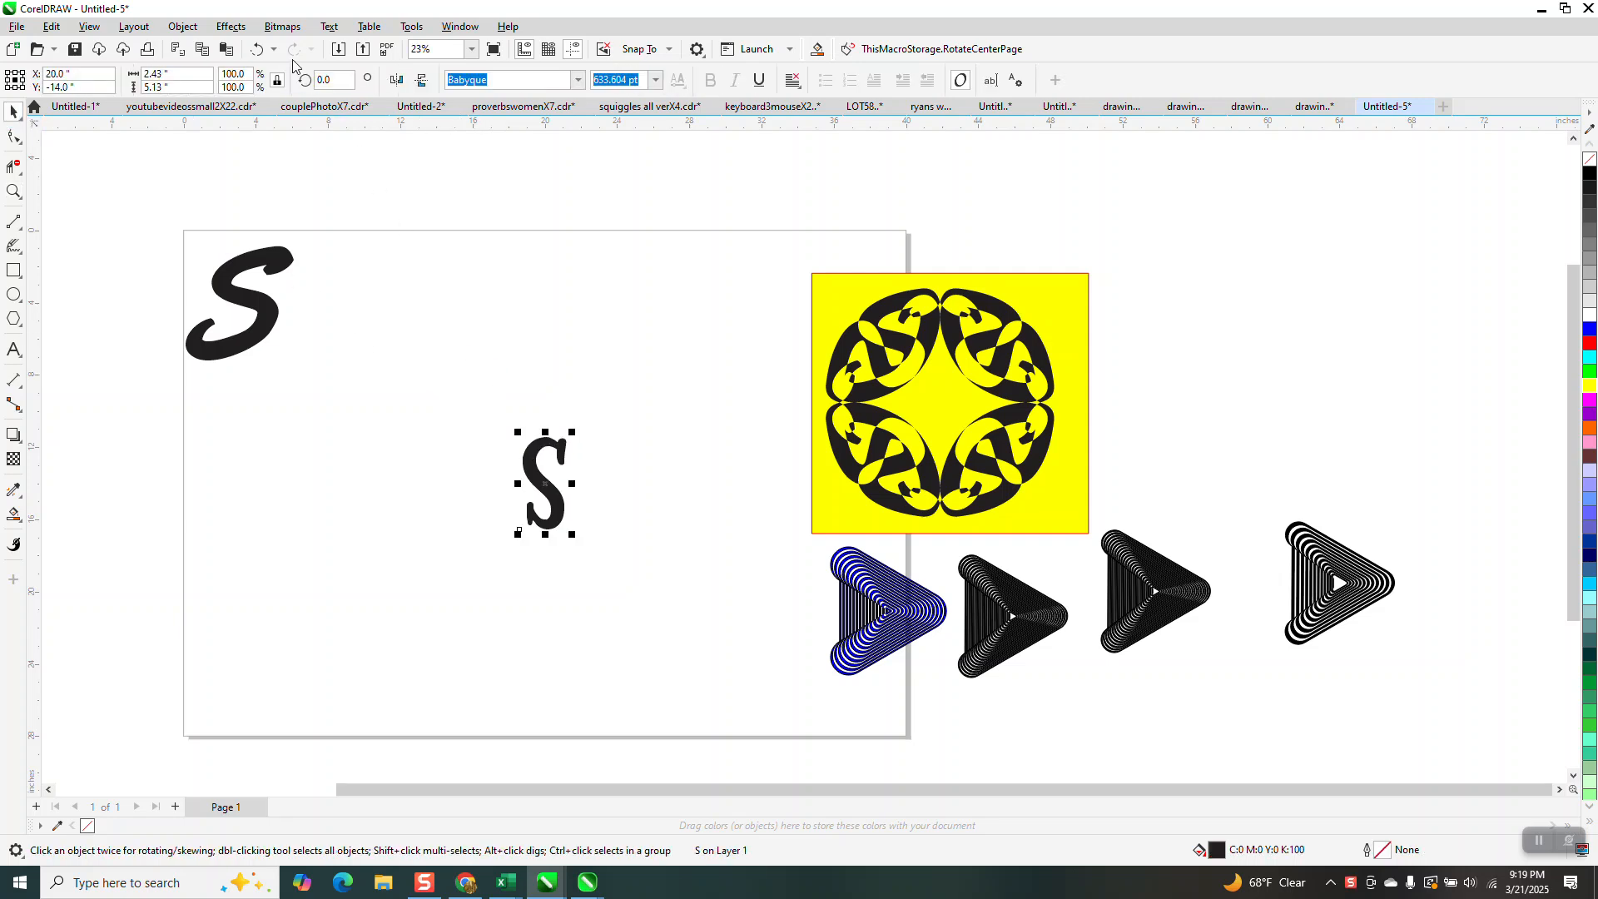
pyautogui.click(193, 31)
pyautogui.click(258, 454)
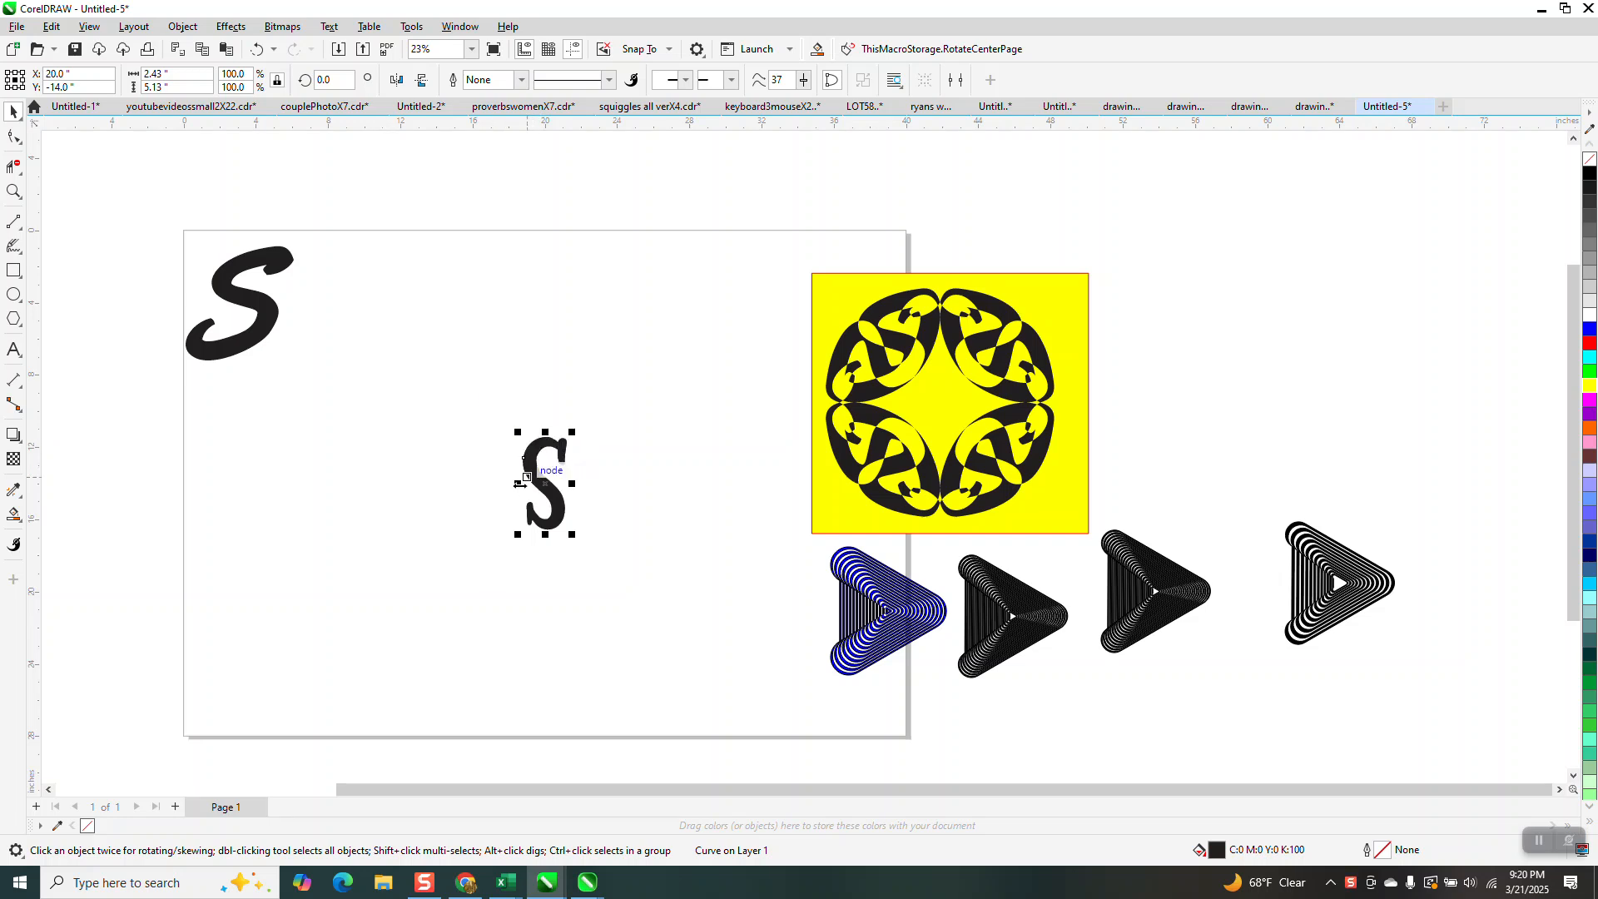
# Mirror a copy of the S curve to its right, and mirror a copy of the resulting pair directly below.
pyautogui.moveTo(521, 482); pyautogui.dragTo(624, 483)
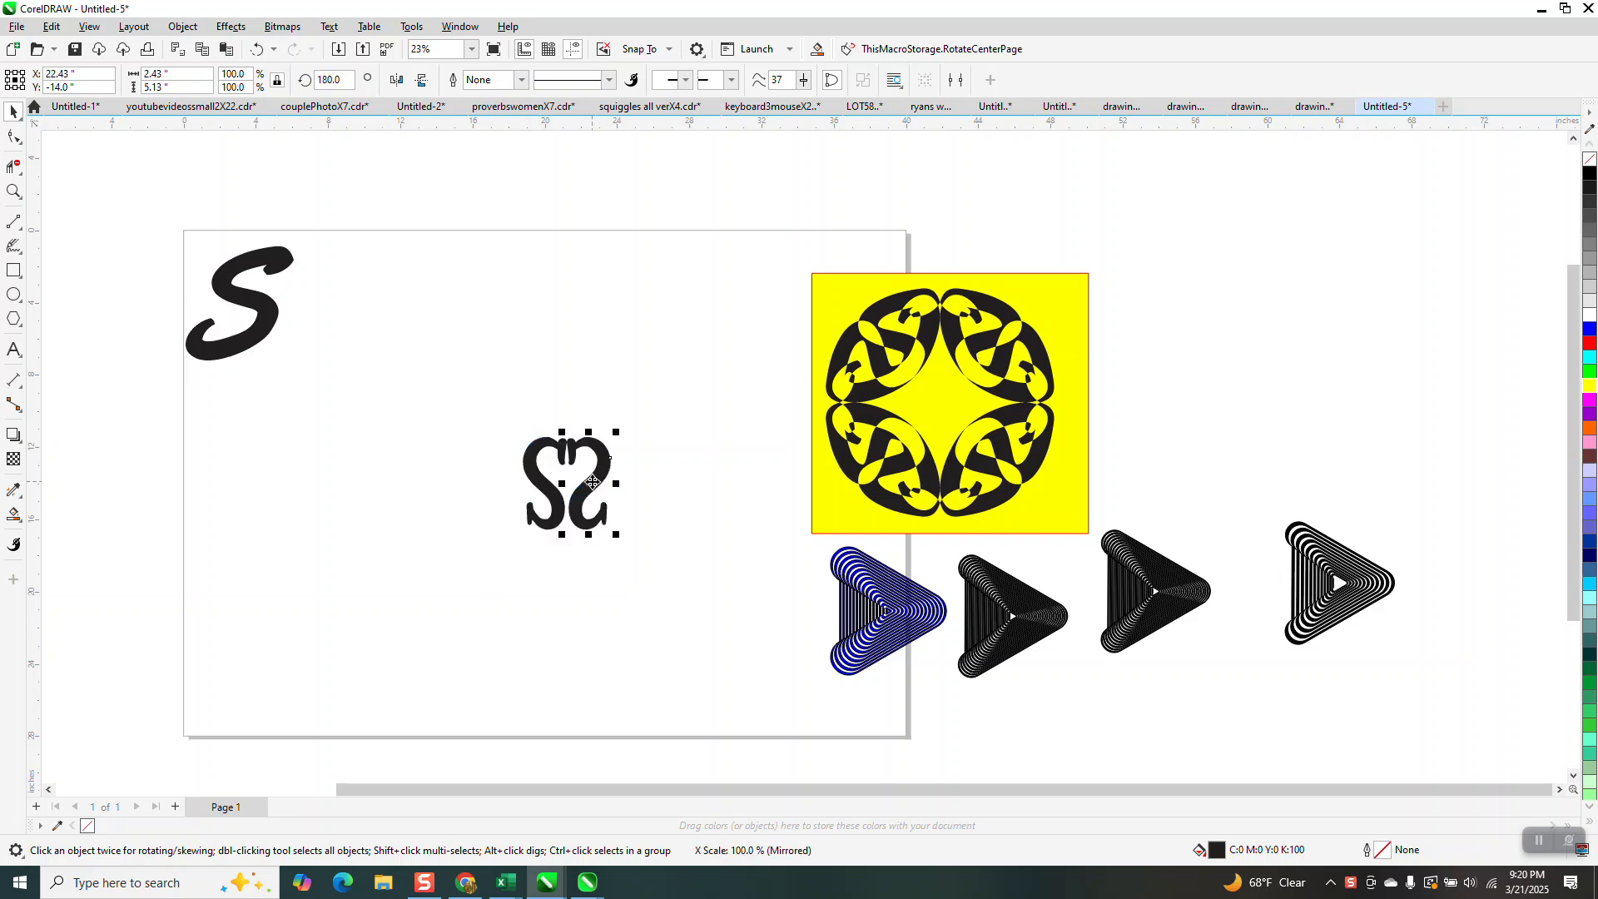
pyautogui.moveTo(490, 379); pyautogui.dragTo(689, 596)
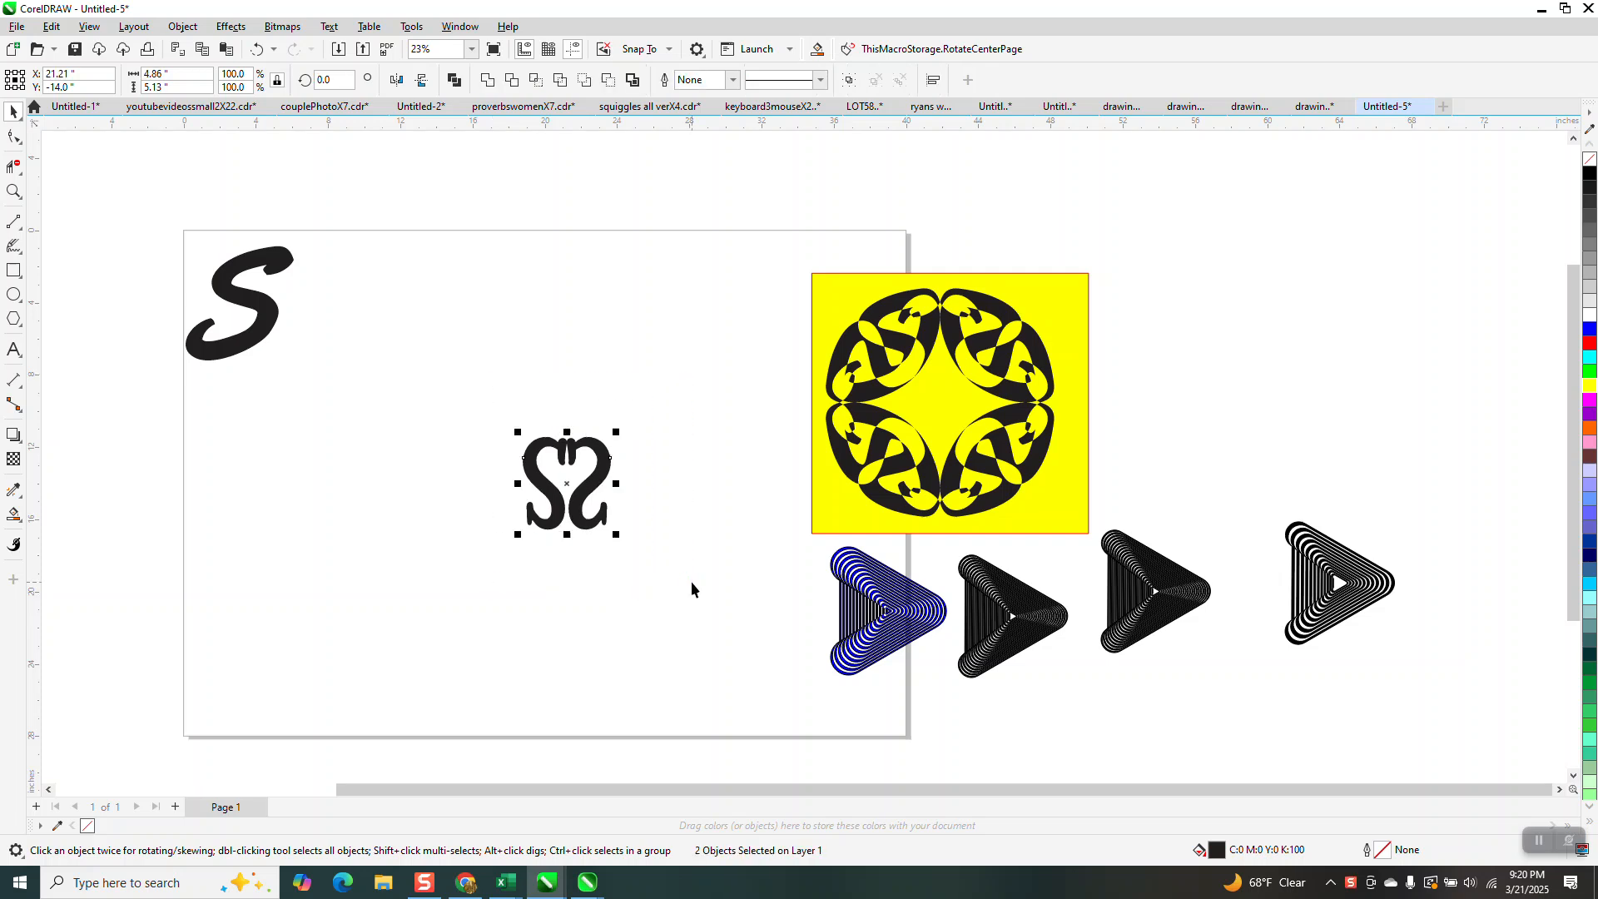
pyautogui.moveTo(567, 430); pyautogui.dragTo(570, 563)
pyautogui.rightClick(571, 564)
# Add a copy of the four mirrored S curves rotated 90 degrees about their common center.
pyautogui.moveTo(473, 397); pyautogui.dragTo(696, 661)
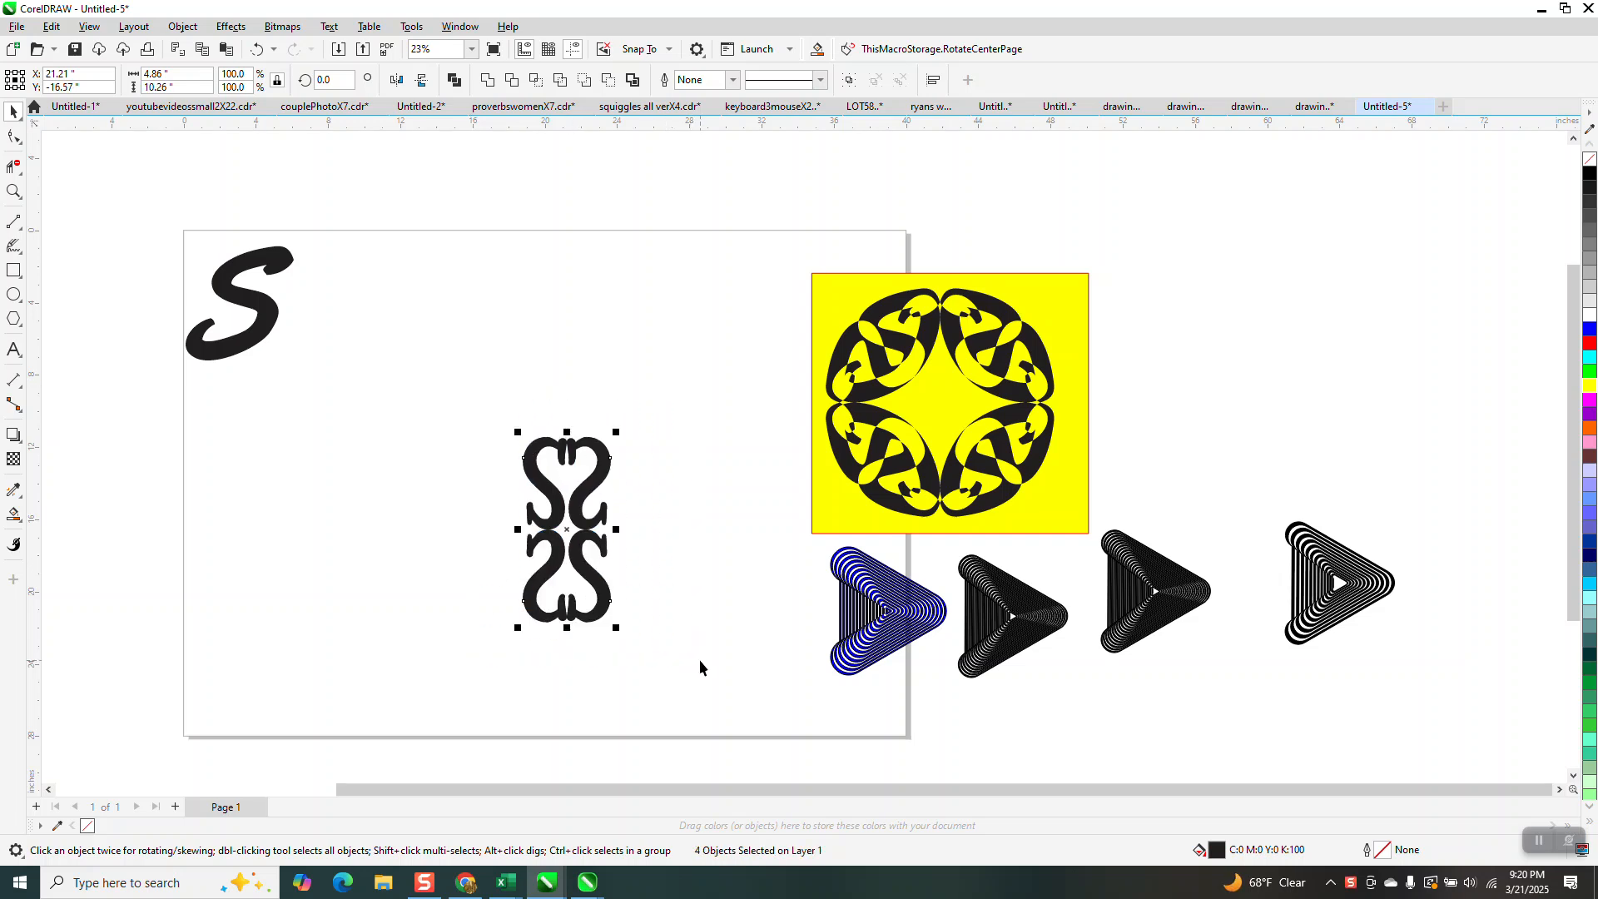
pyautogui.doubleClick(326, 79)
pyautogui.press('Return')
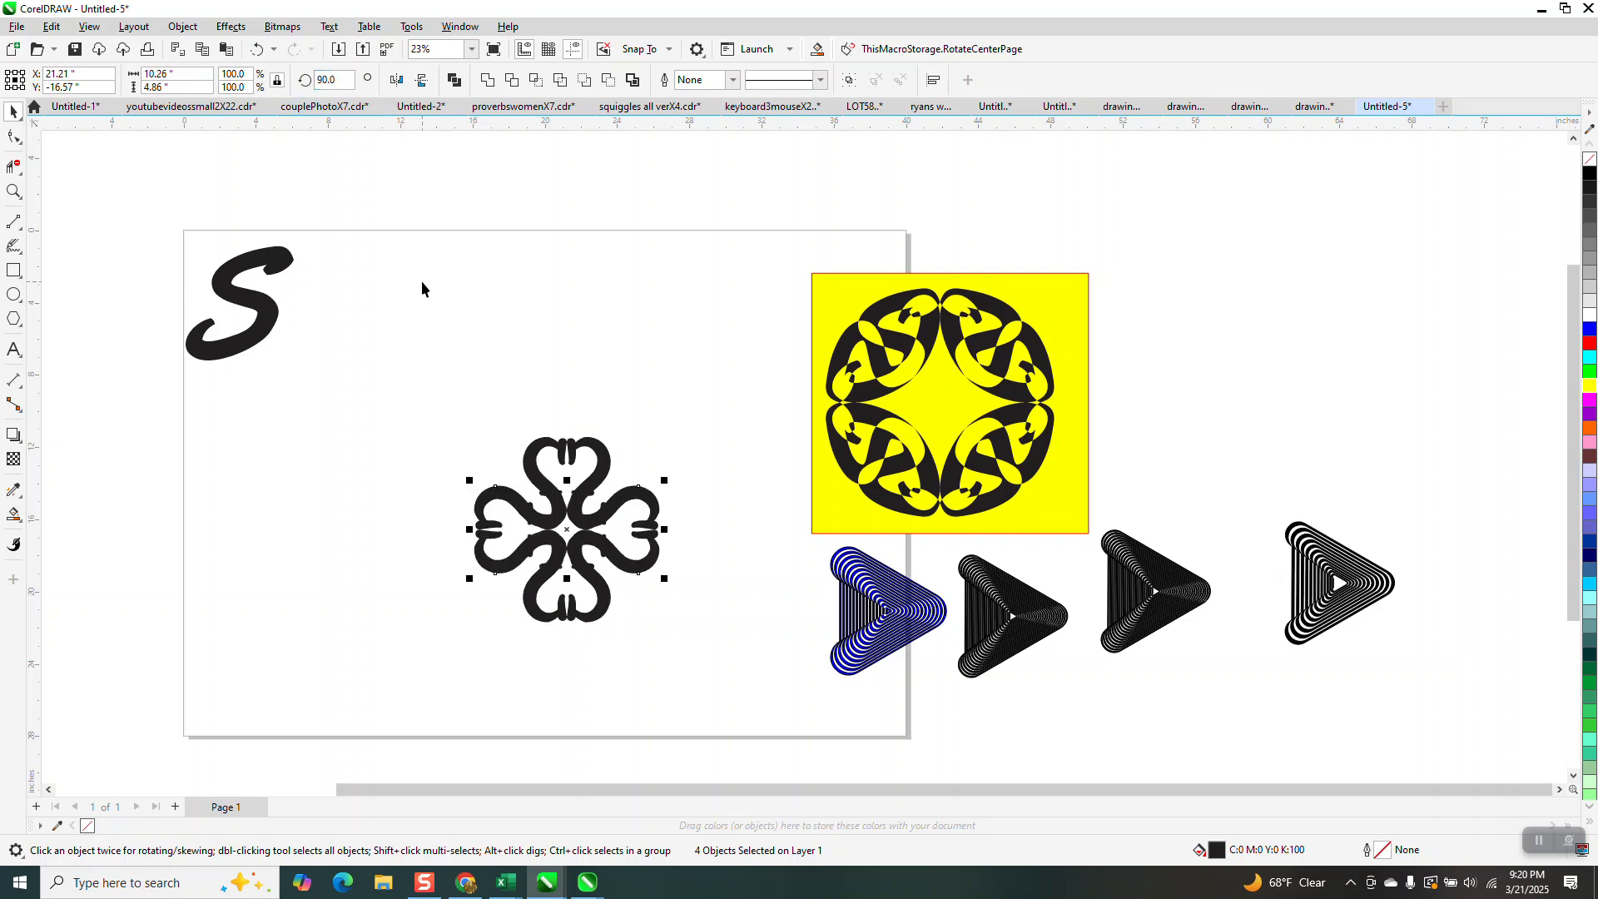
# Add a copy of the whole eight-piece S motif rotated 45 degrees about its center.
pyautogui.moveTo(417, 381); pyautogui.dragTo(488, 546)
pyautogui.moveTo(729, 691); pyautogui.dragTo(777, 702)
pyautogui.click(333, 80)
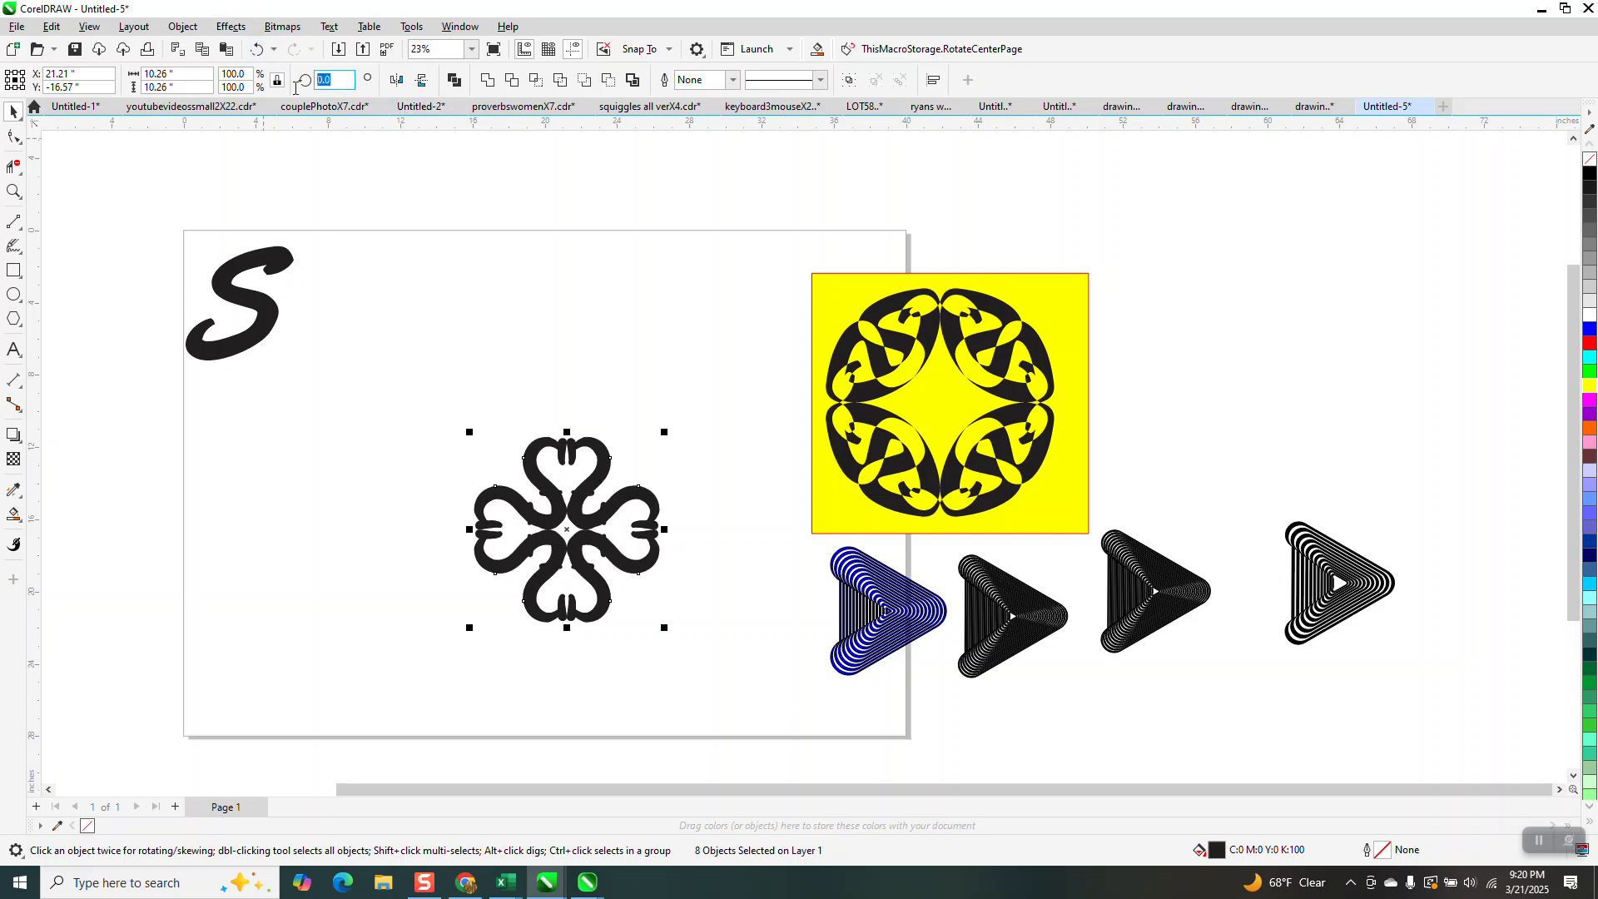
pyautogui.press('Return')
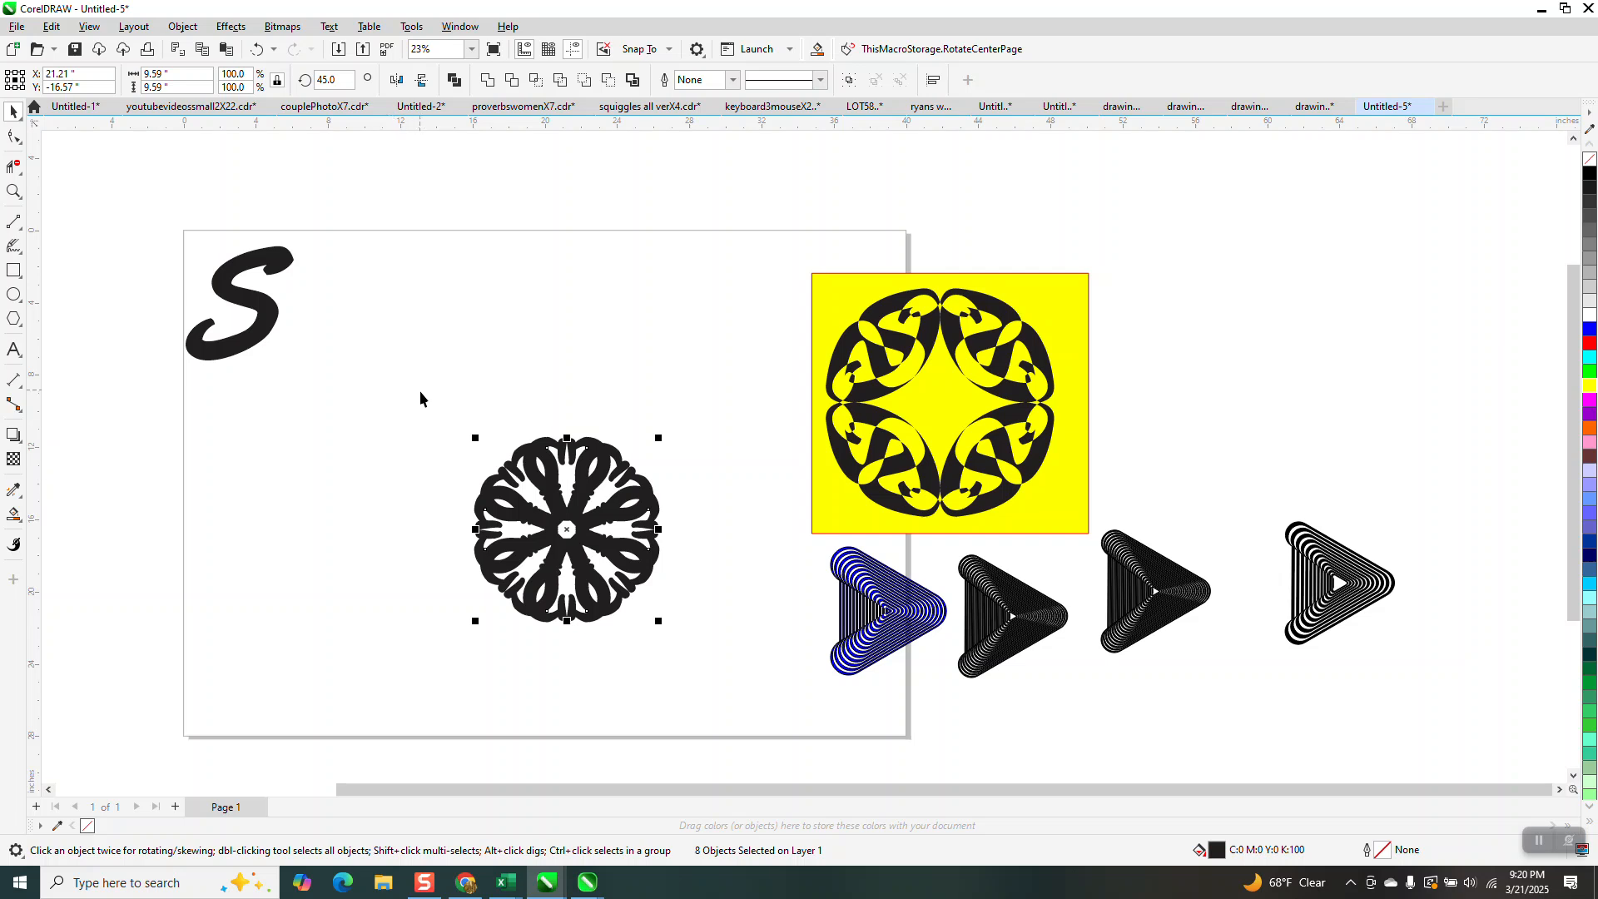
# Combine all sixteen S curves of the round motif into one curve so their overlaps are cut out.
pyautogui.moveTo(772, 679); pyautogui.dragTo(772, 679)
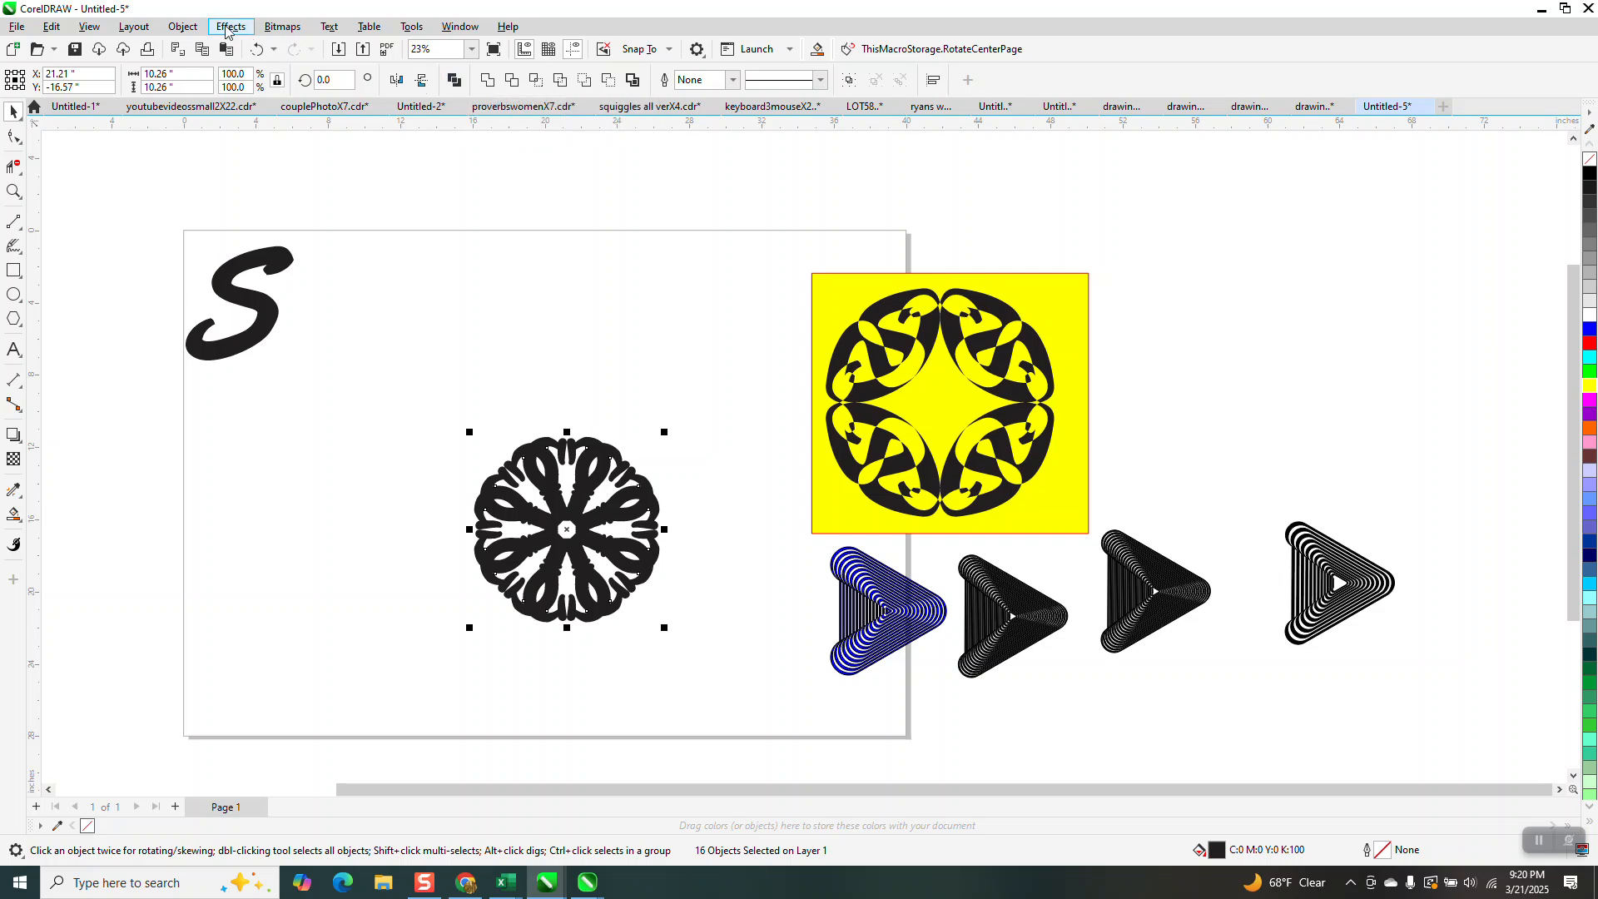
pyautogui.click(183, 27)
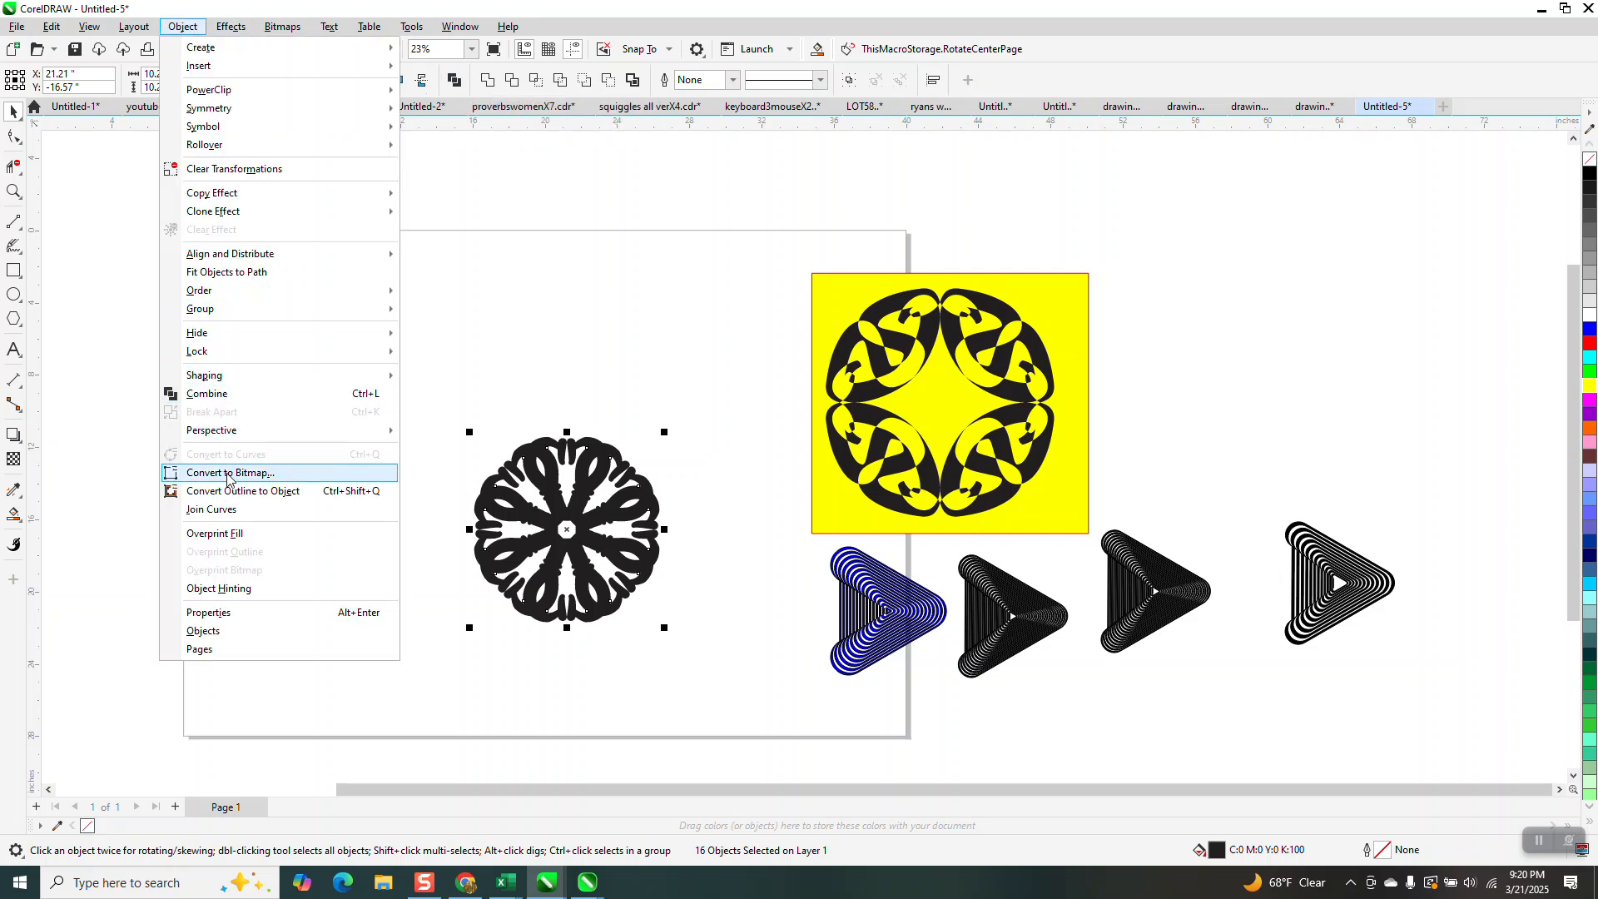
pyautogui.moveTo(386, 145)
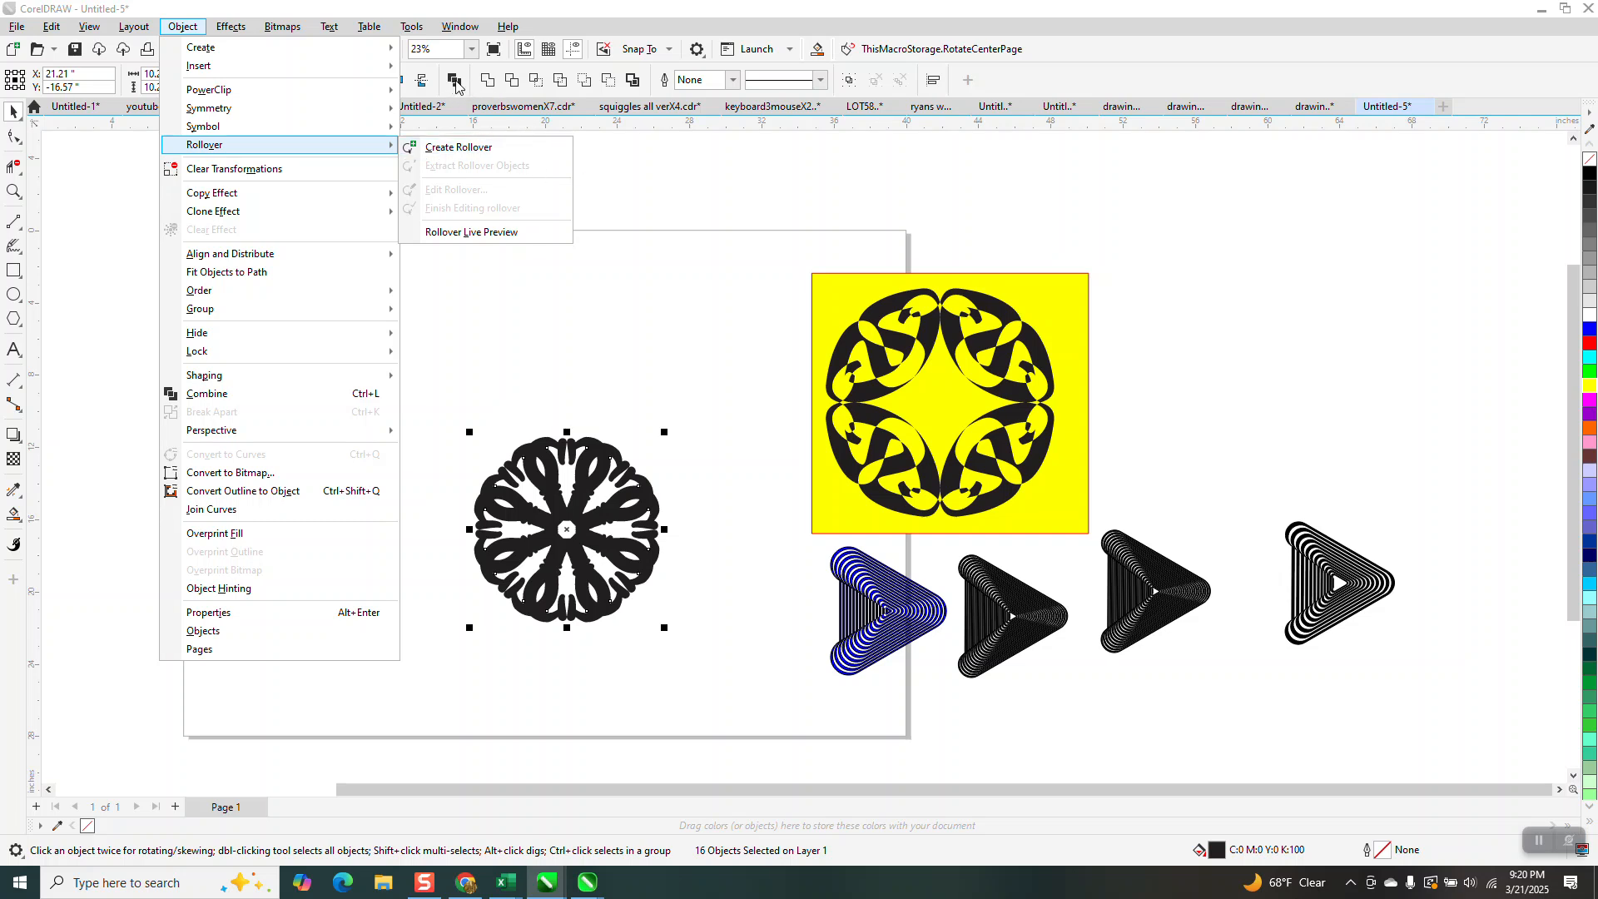
pyautogui.click(457, 87)
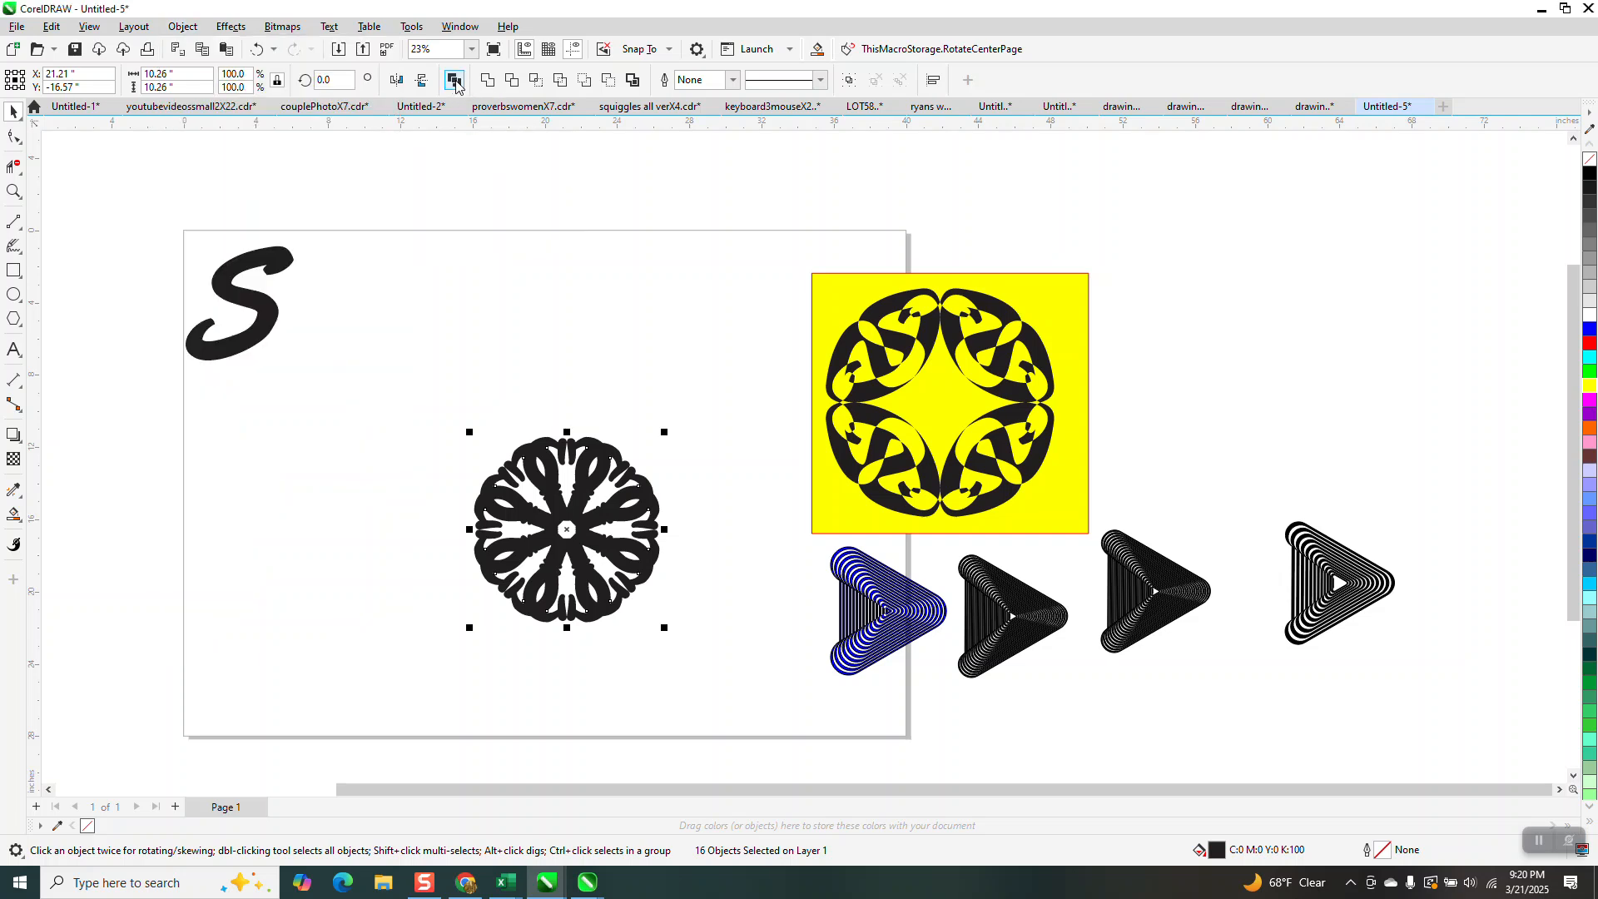
pyautogui.moveTo(439, 392); pyautogui.dragTo(759, 688)
pyautogui.click(485, 82)
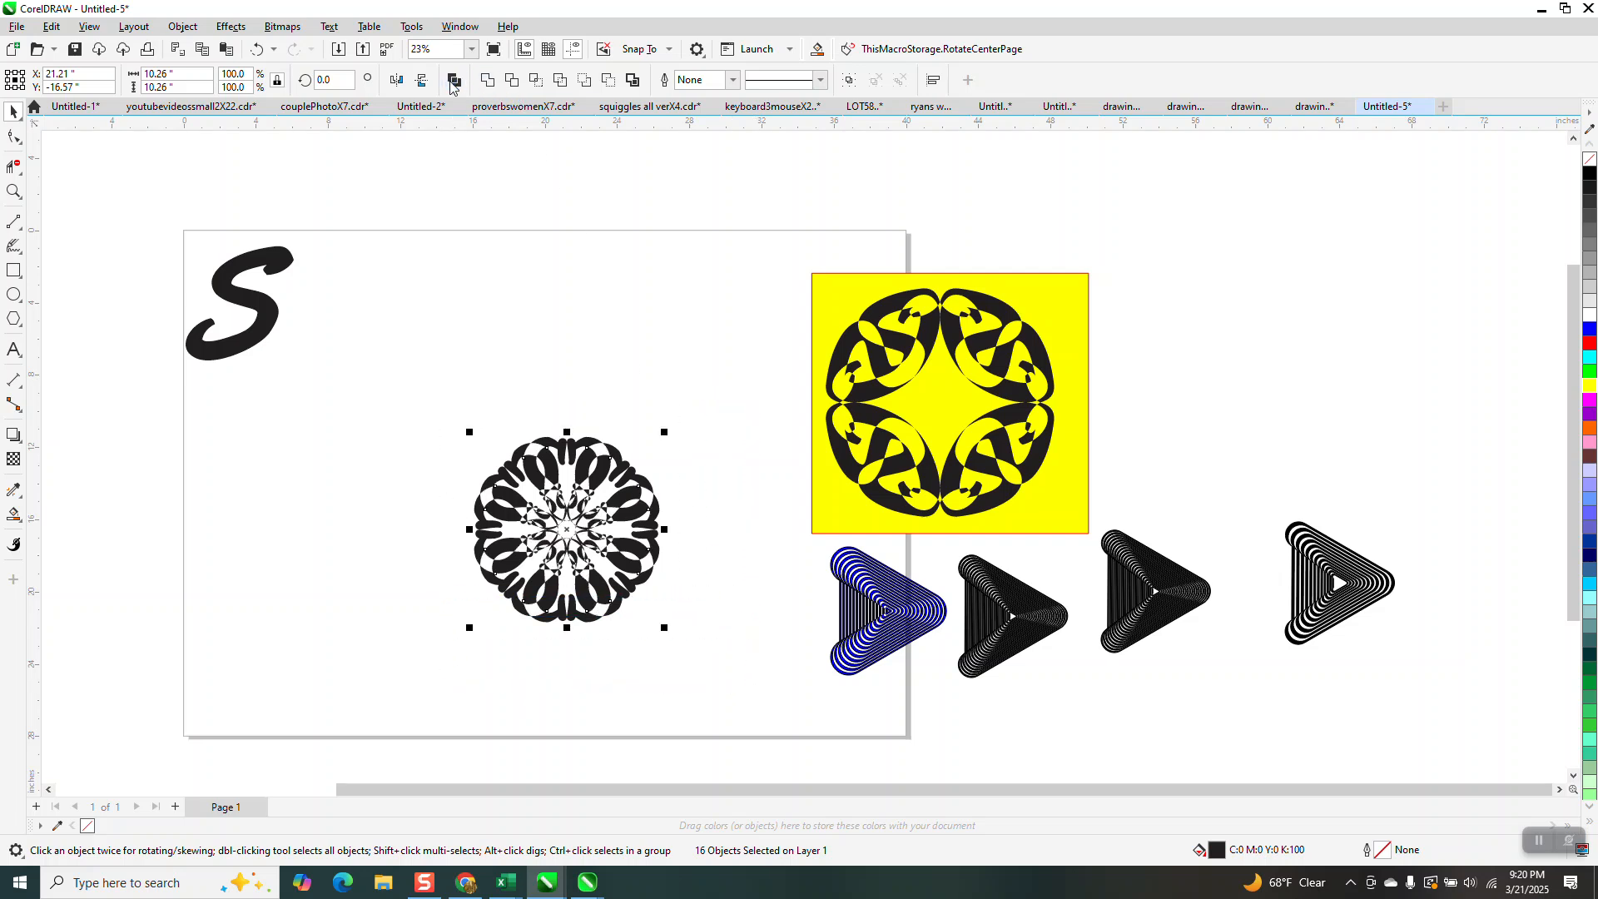
# Apply a linear fountain fill to the combined round motif, running from its left edge to its right edge.
pyautogui.click(14, 191)
pyautogui.moveTo(587, 446); pyautogui.dragTo(689, 605)
pyautogui.moveTo(692, 296); pyautogui.dragTo(836, 447)
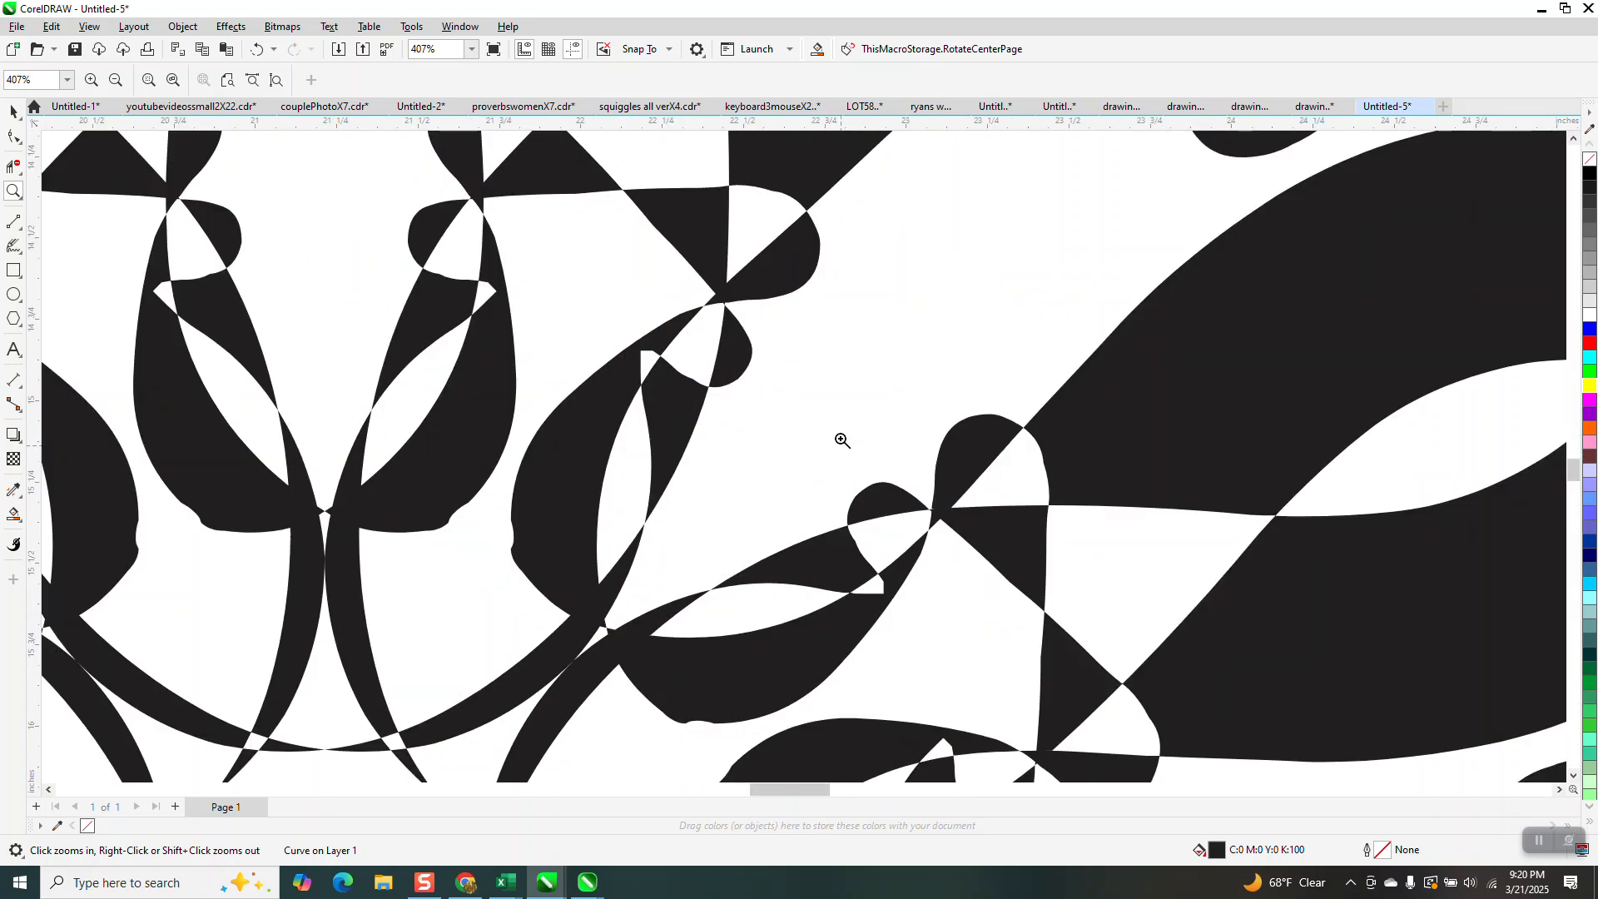
pyautogui.scroll(-6, 650, 277)
pyautogui.scroll(-5, 620, 302)
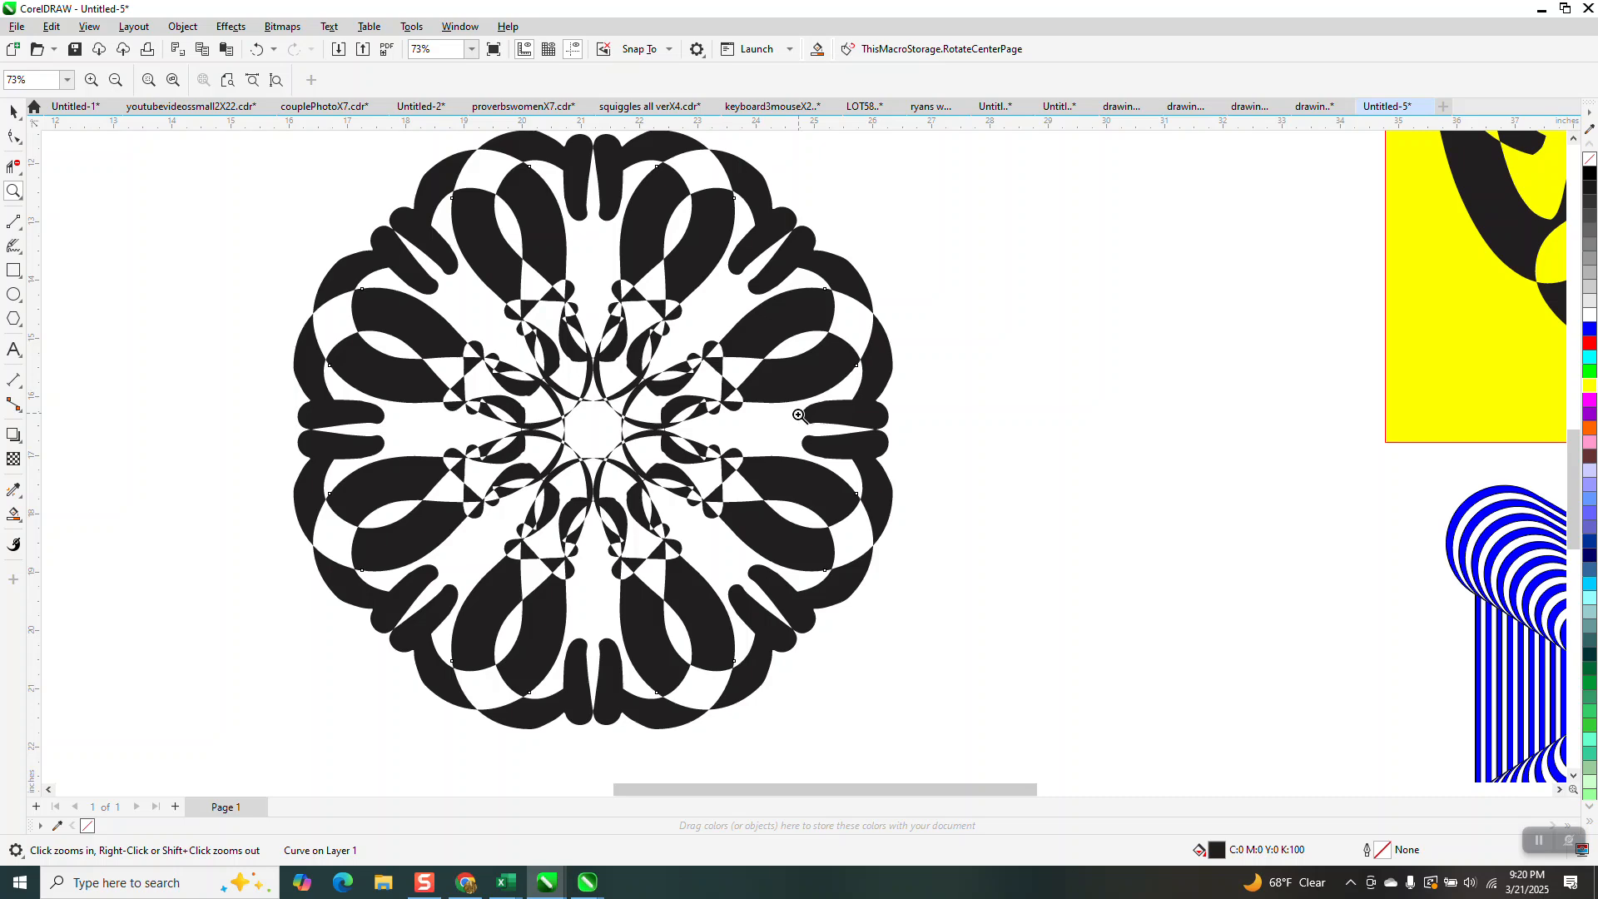
pyautogui.scroll(-2, 799, 414)
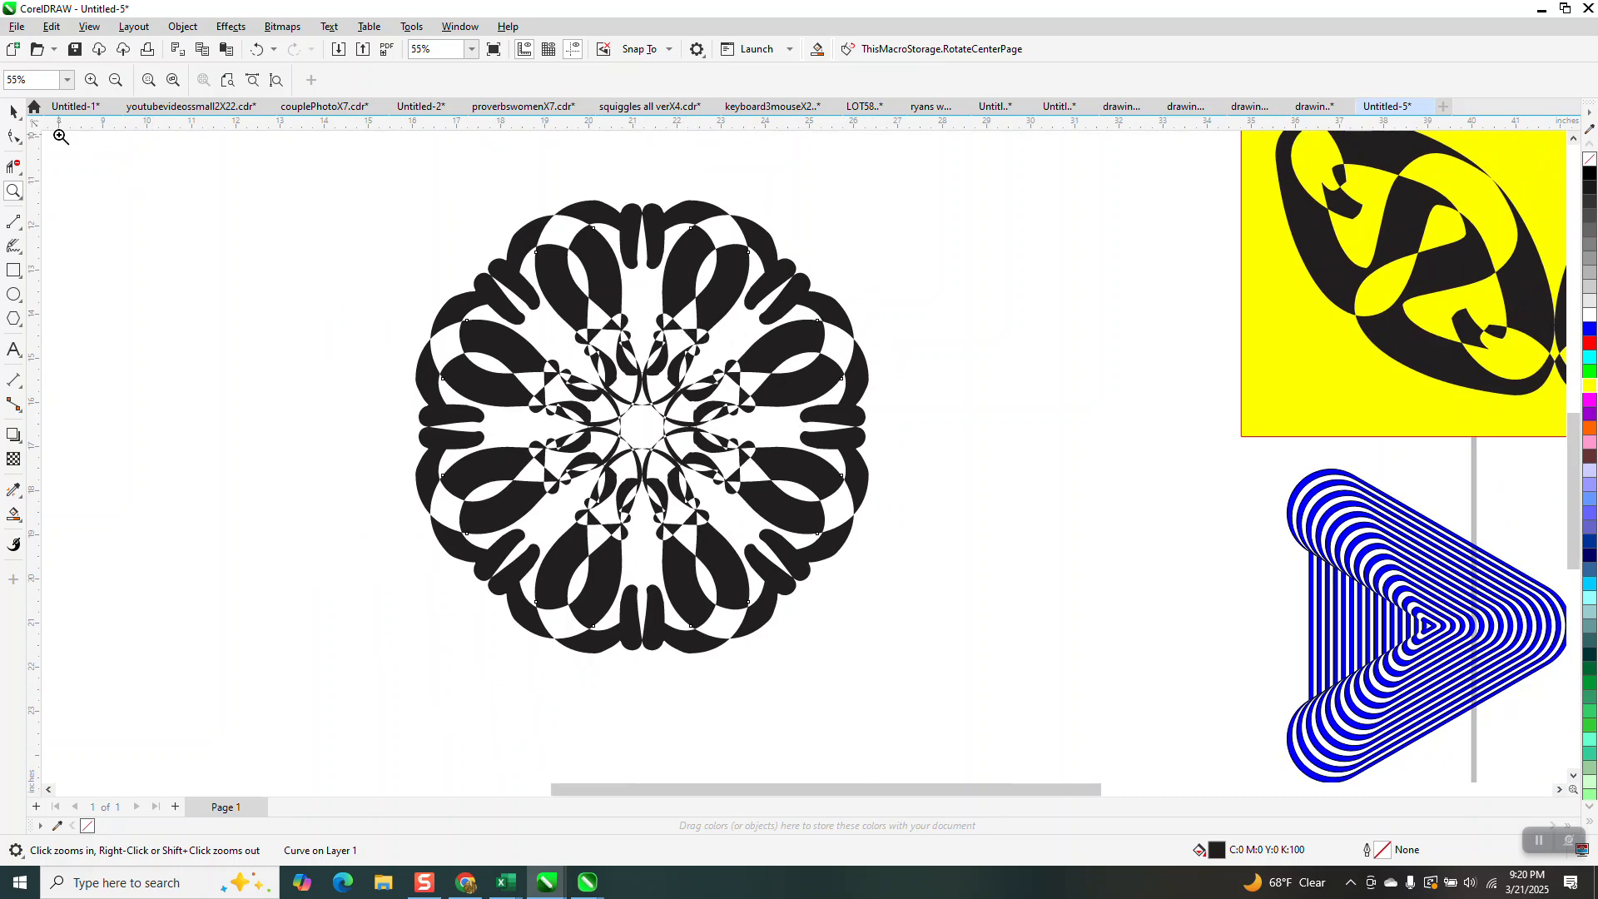
pyautogui.click(13, 112)
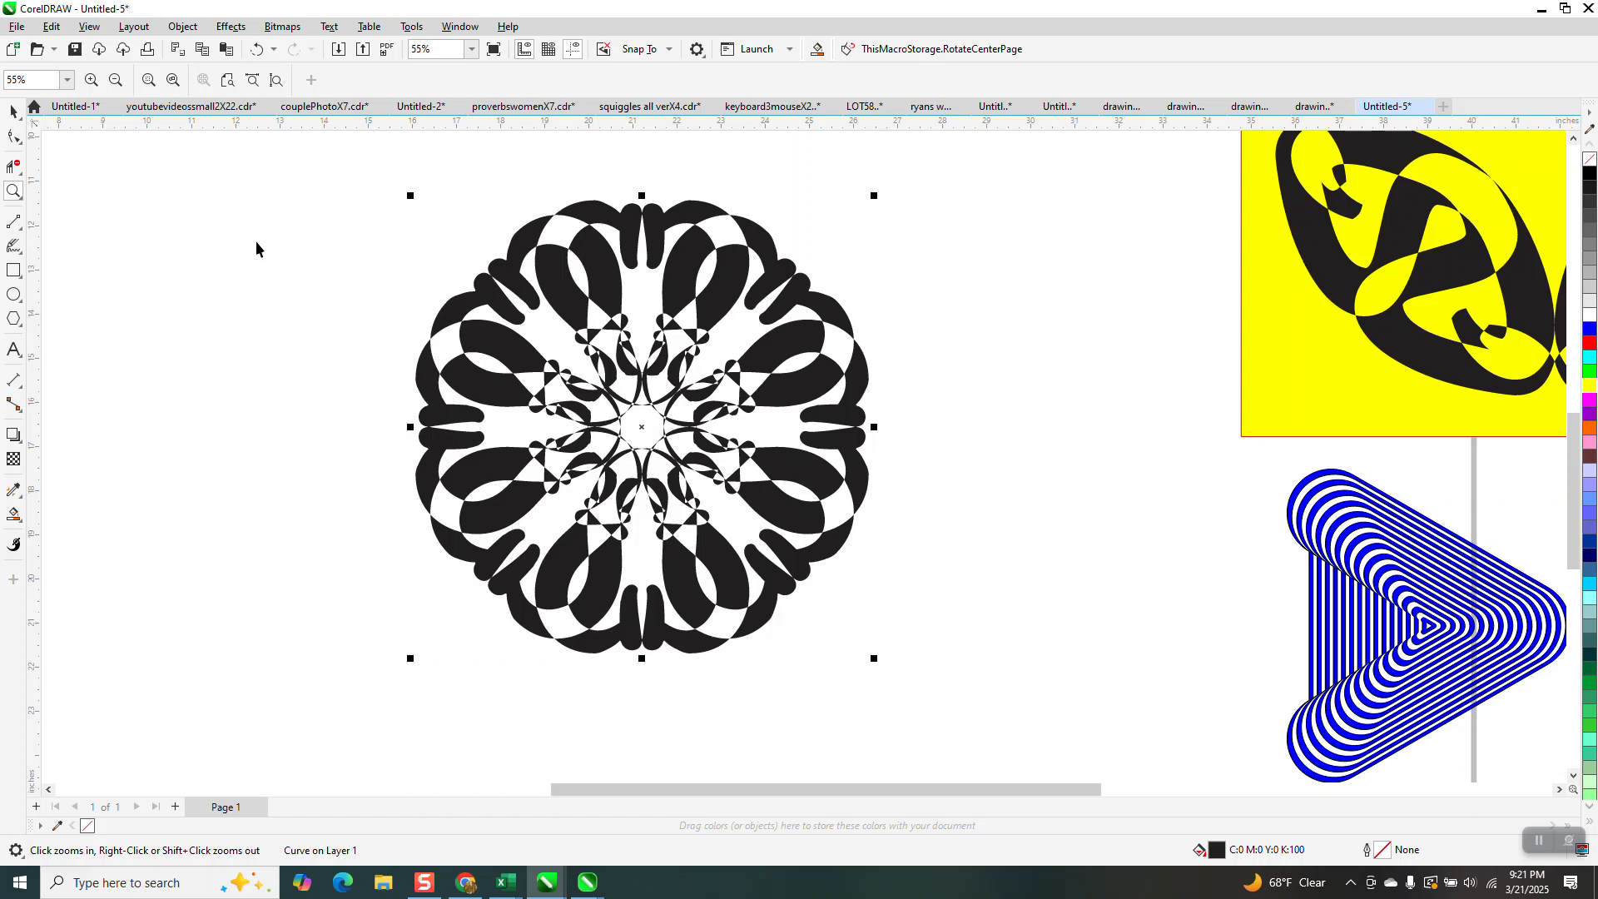
pyautogui.click(14, 515)
pyautogui.click(22, 521)
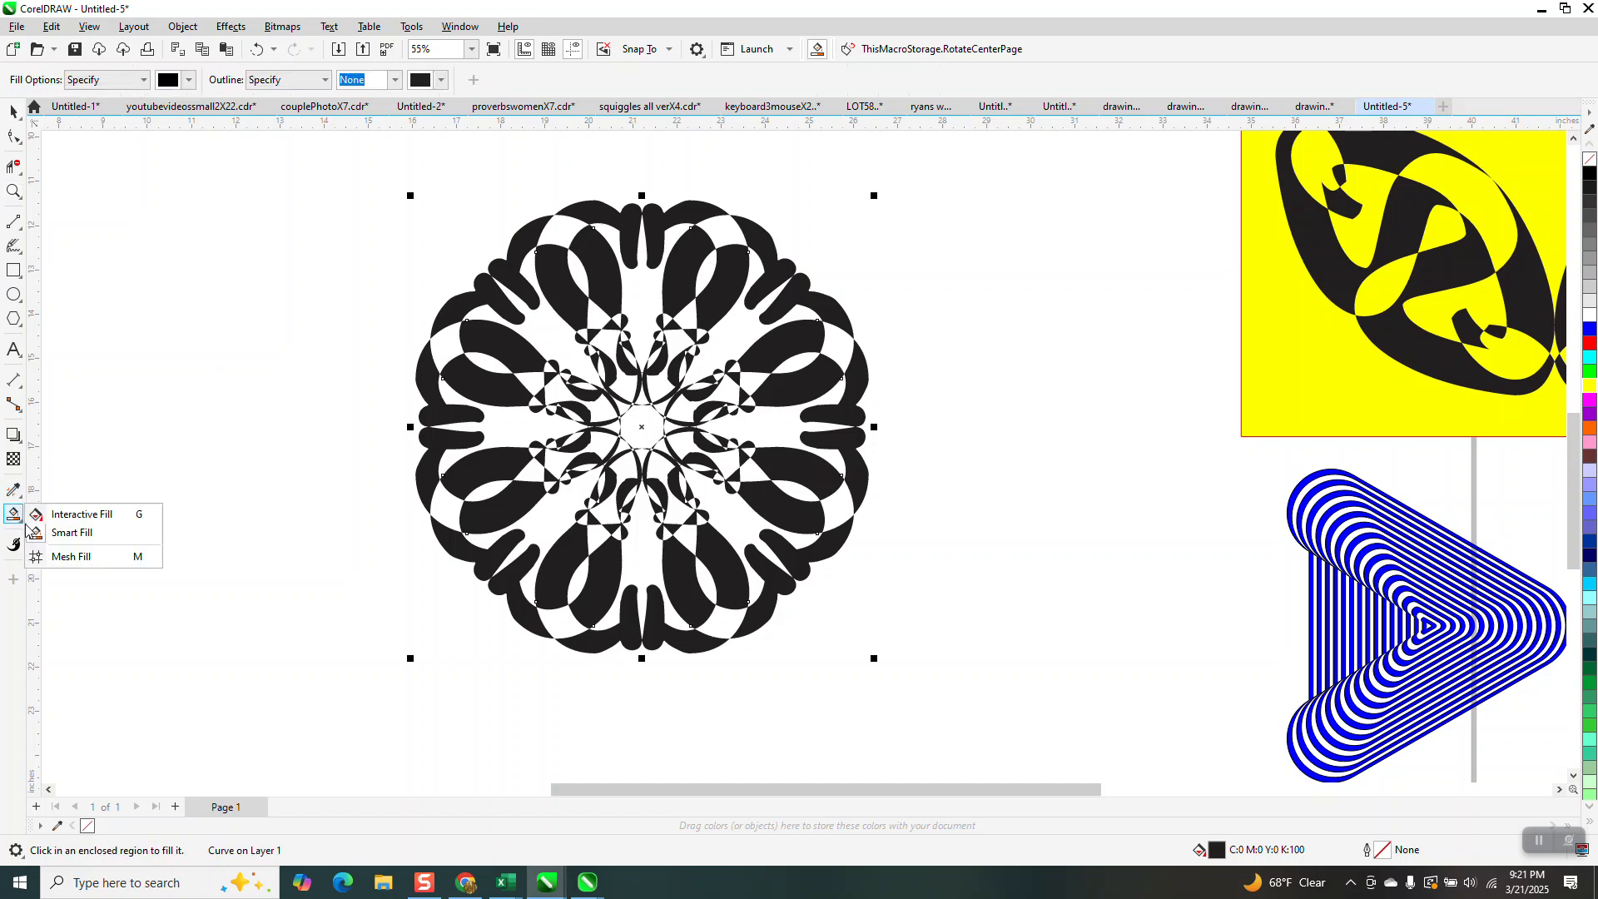
pyautogui.click(76, 514)
pyautogui.moveTo(439, 413); pyautogui.dragTo(862, 427)
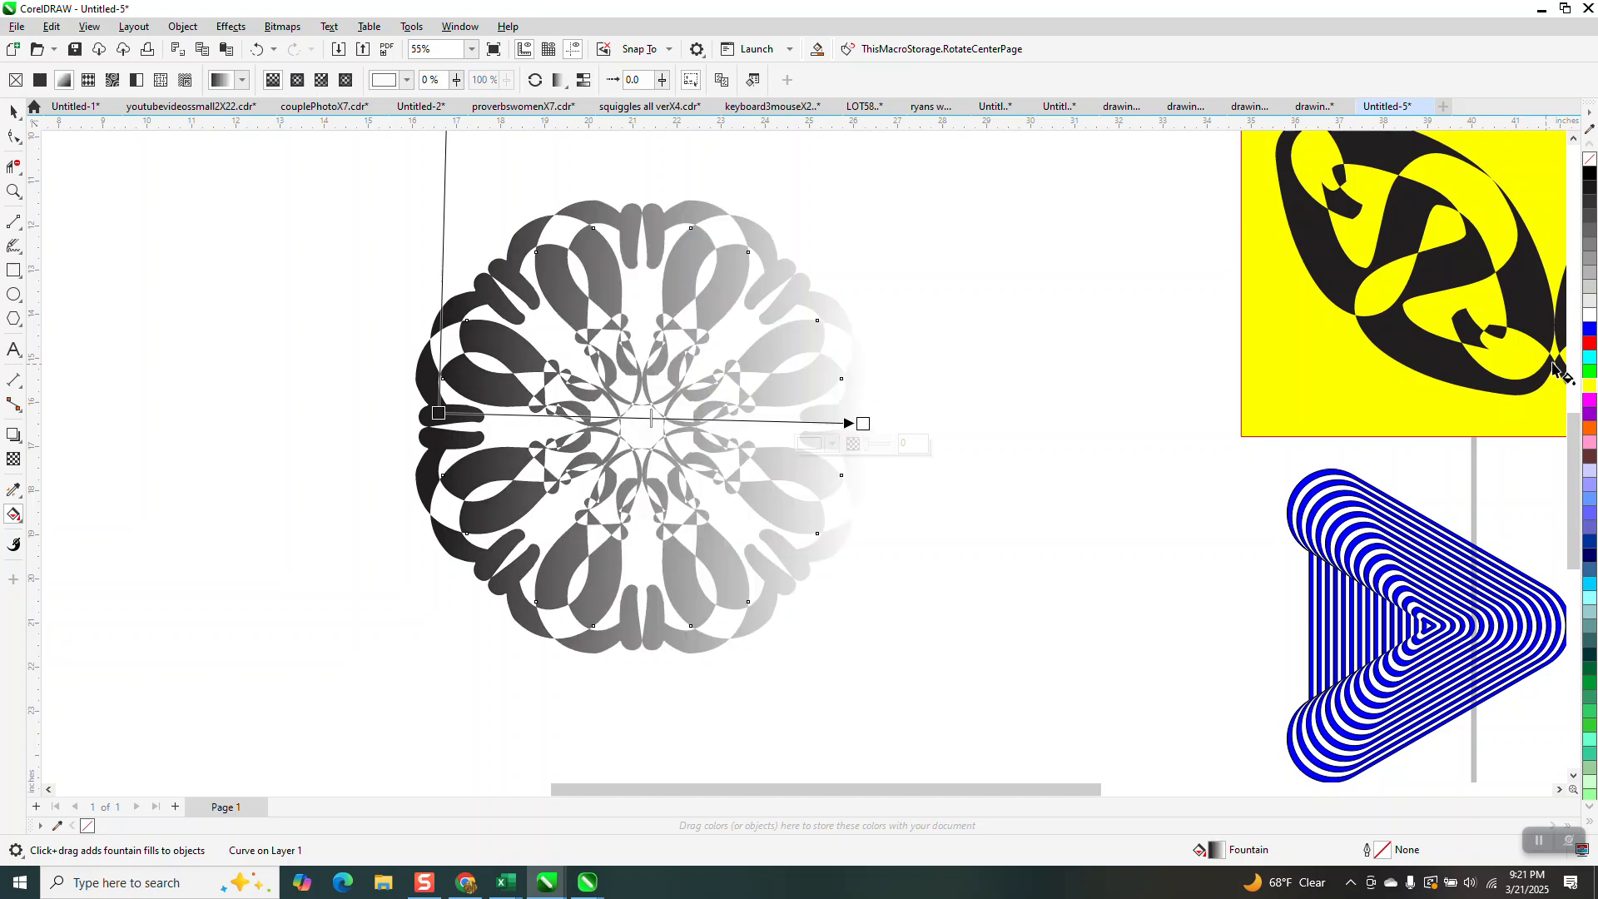
# Color the motif's gradient red at the start and yellow at the end, with yellow, orange and red stops in between.
pyautogui.moveTo(1448, 416); pyautogui.dragTo(863, 424)
pyautogui.moveTo(1589, 354); pyautogui.dragTo(437, 414)
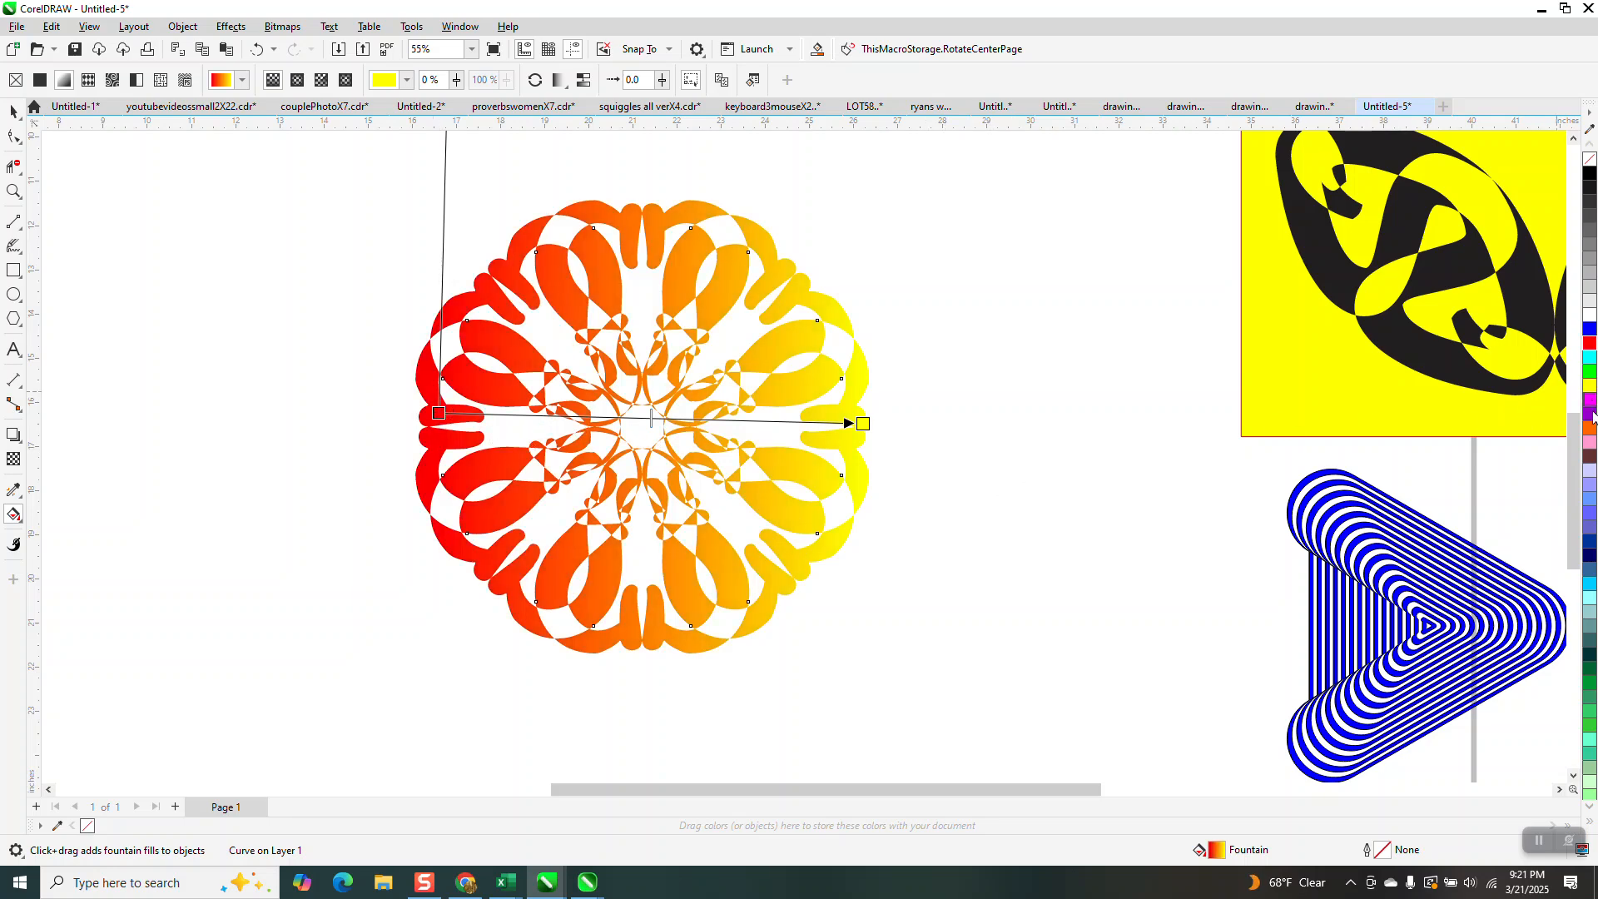
pyautogui.moveTo(1591, 432); pyautogui.dragTo(617, 417)
pyautogui.moveTo(1590, 387); pyautogui.dragTo(532, 413)
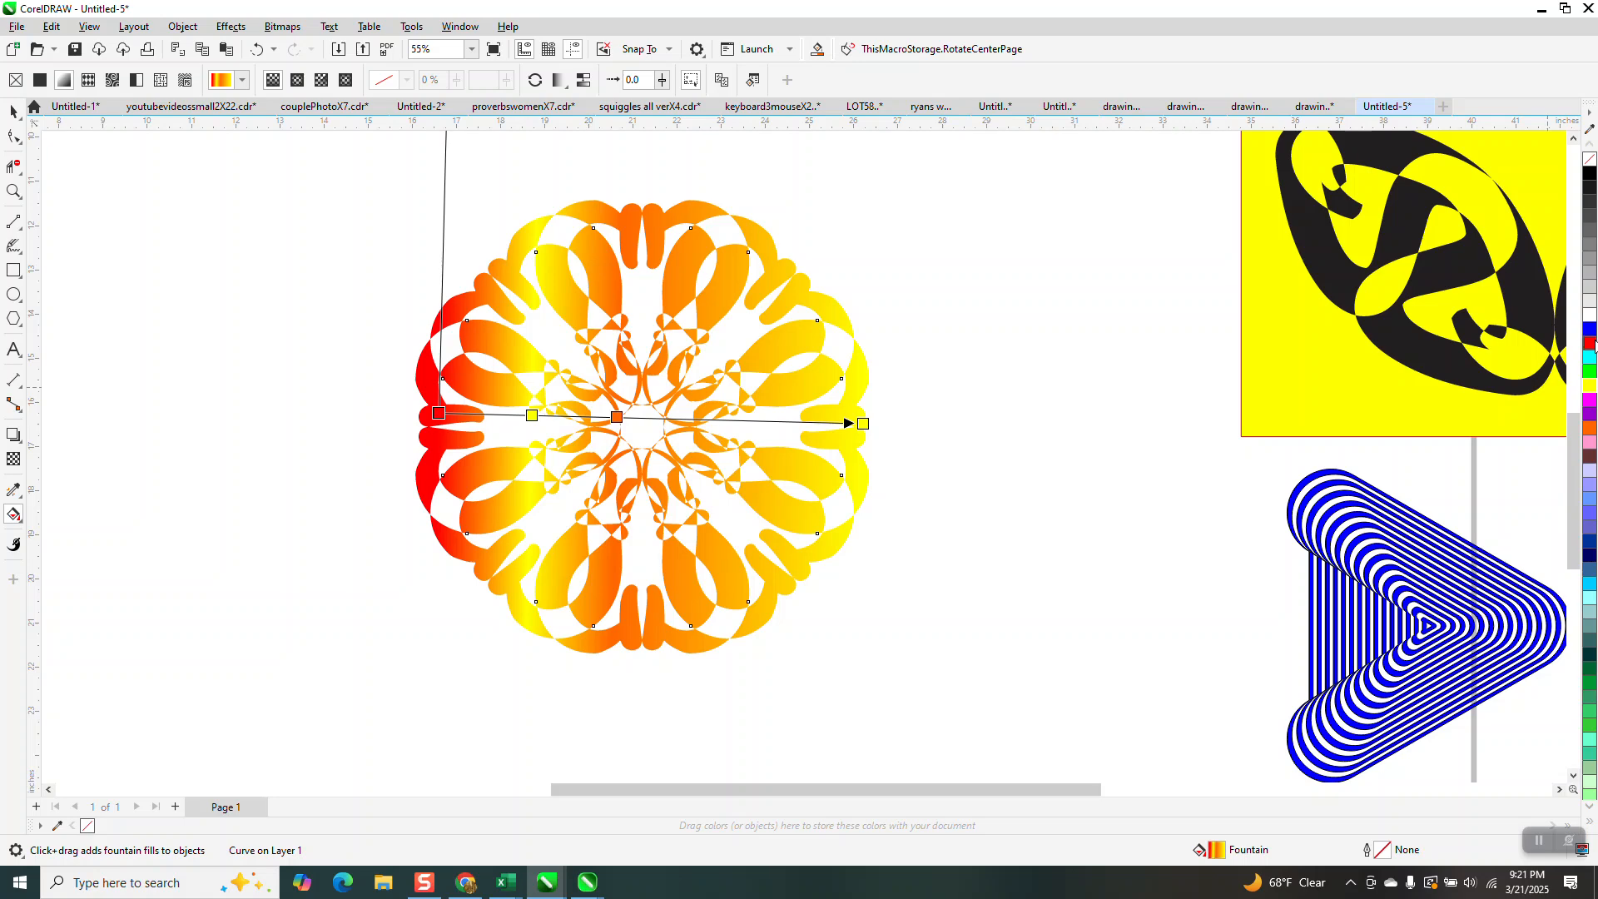
pyautogui.moveTo(1589, 343); pyautogui.dragTo(752, 420)
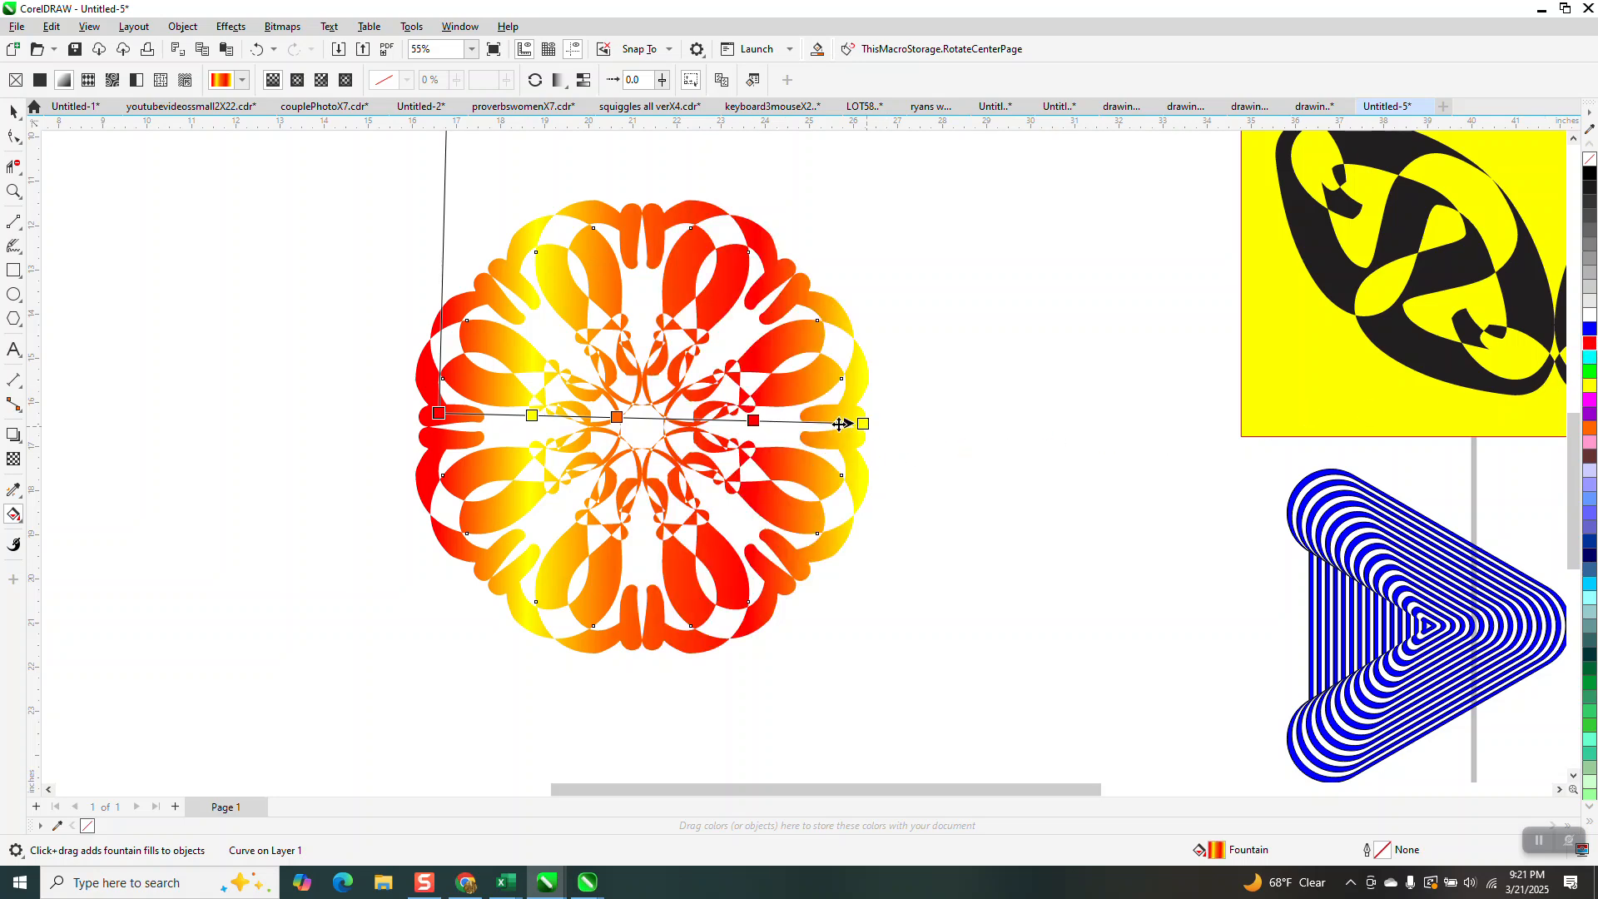
# Shift the inner right red stop toward the motif's center and shorten the gradient slightly at its yellow end.
pyautogui.moveTo(754, 421); pyautogui.dragTo(722, 421)
pyautogui.moveTo(863, 423); pyautogui.dragTo(839, 425)
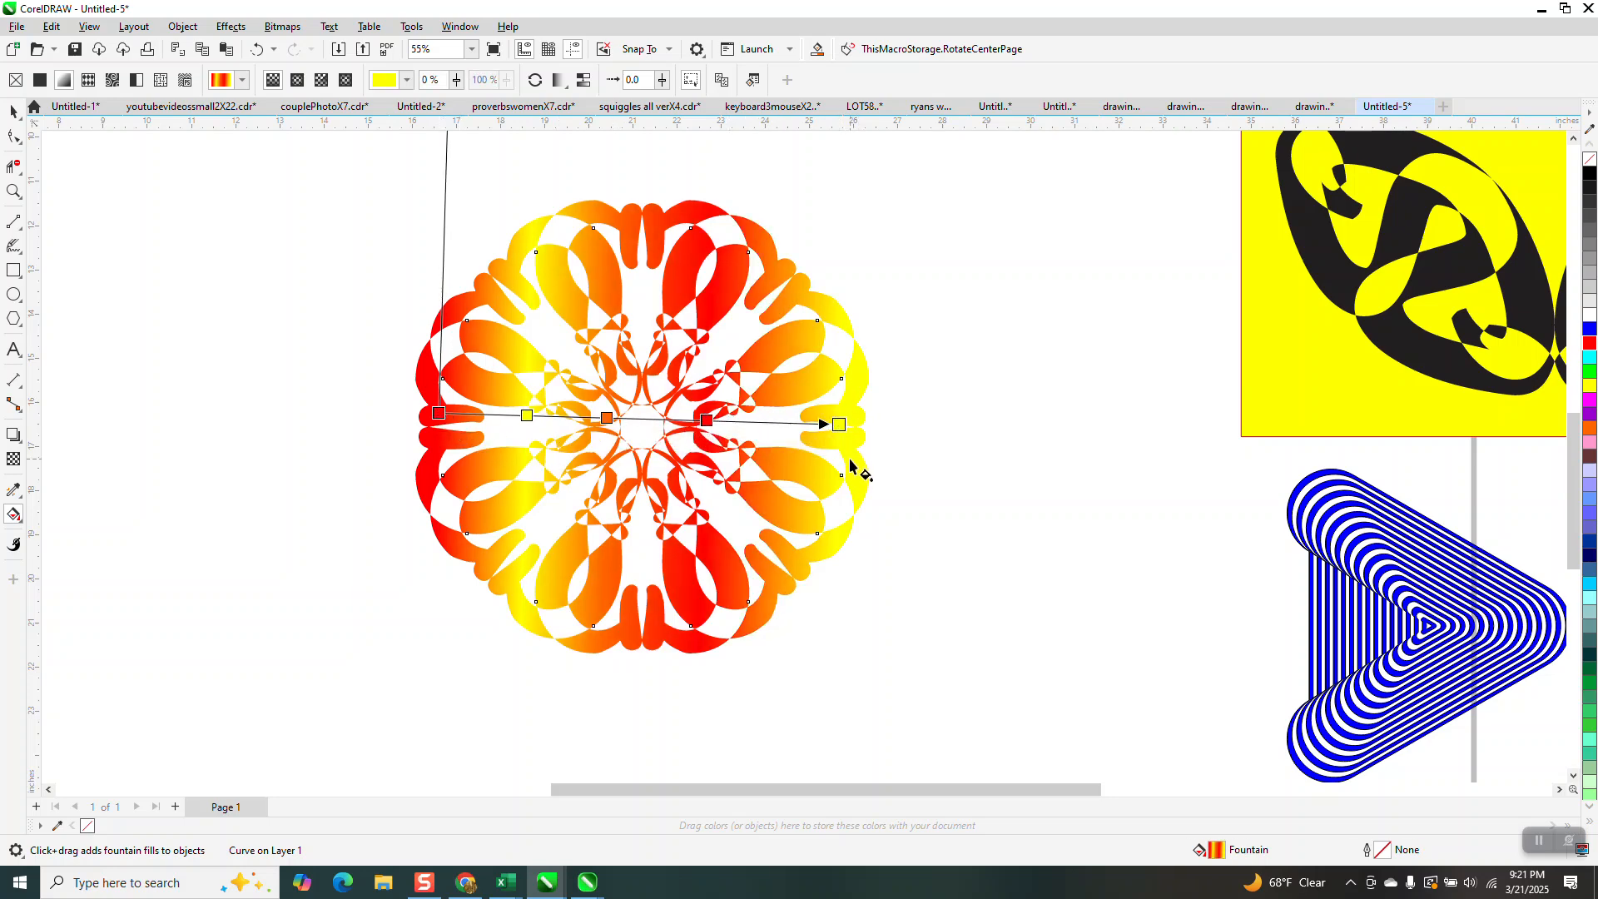
pyautogui.moveTo(839, 424); pyautogui.dragTo(848, 425)
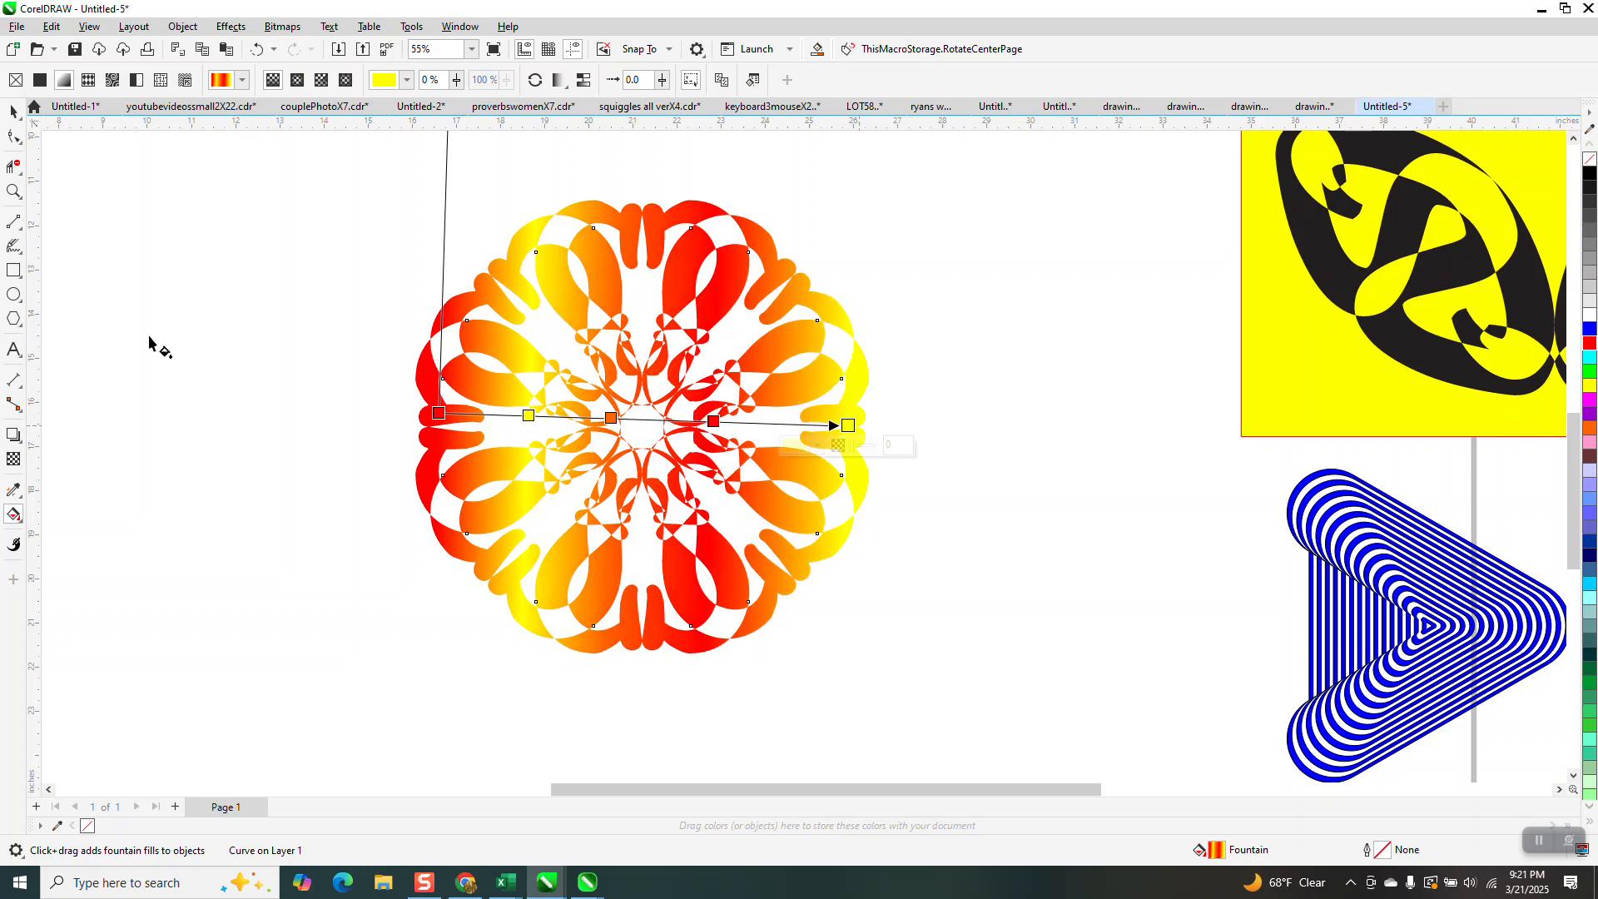
# Draw a rectangle about 14.4 by 12.2 inches around the round motif and fill it black.
pyautogui.click(14, 192)
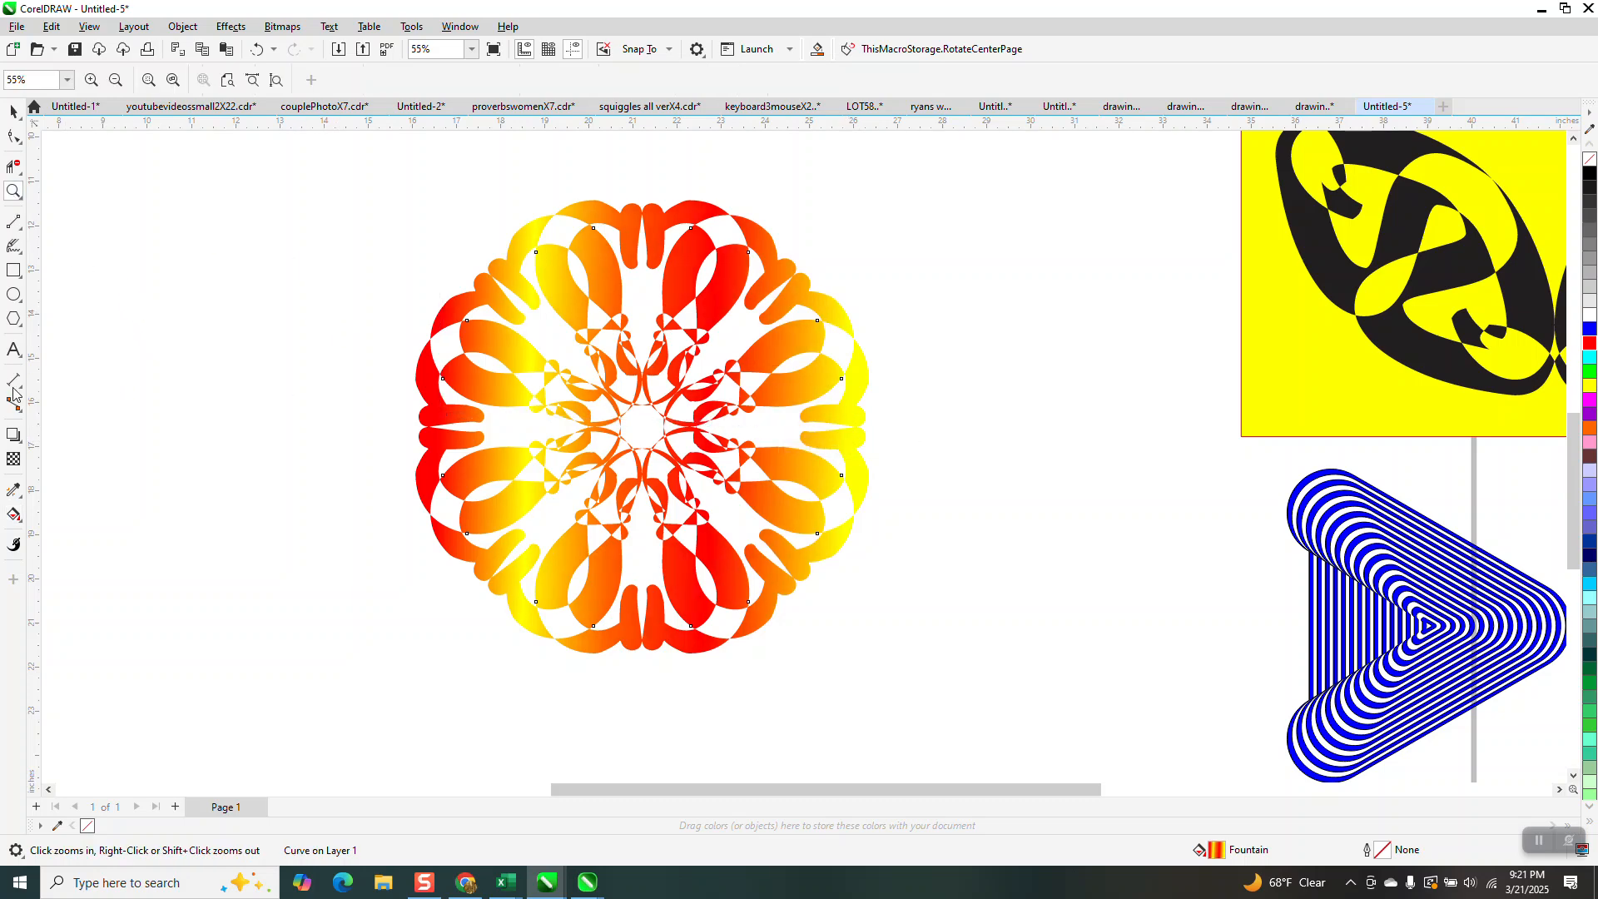
pyautogui.moveTo(352, 167); pyautogui.dragTo(991, 706)
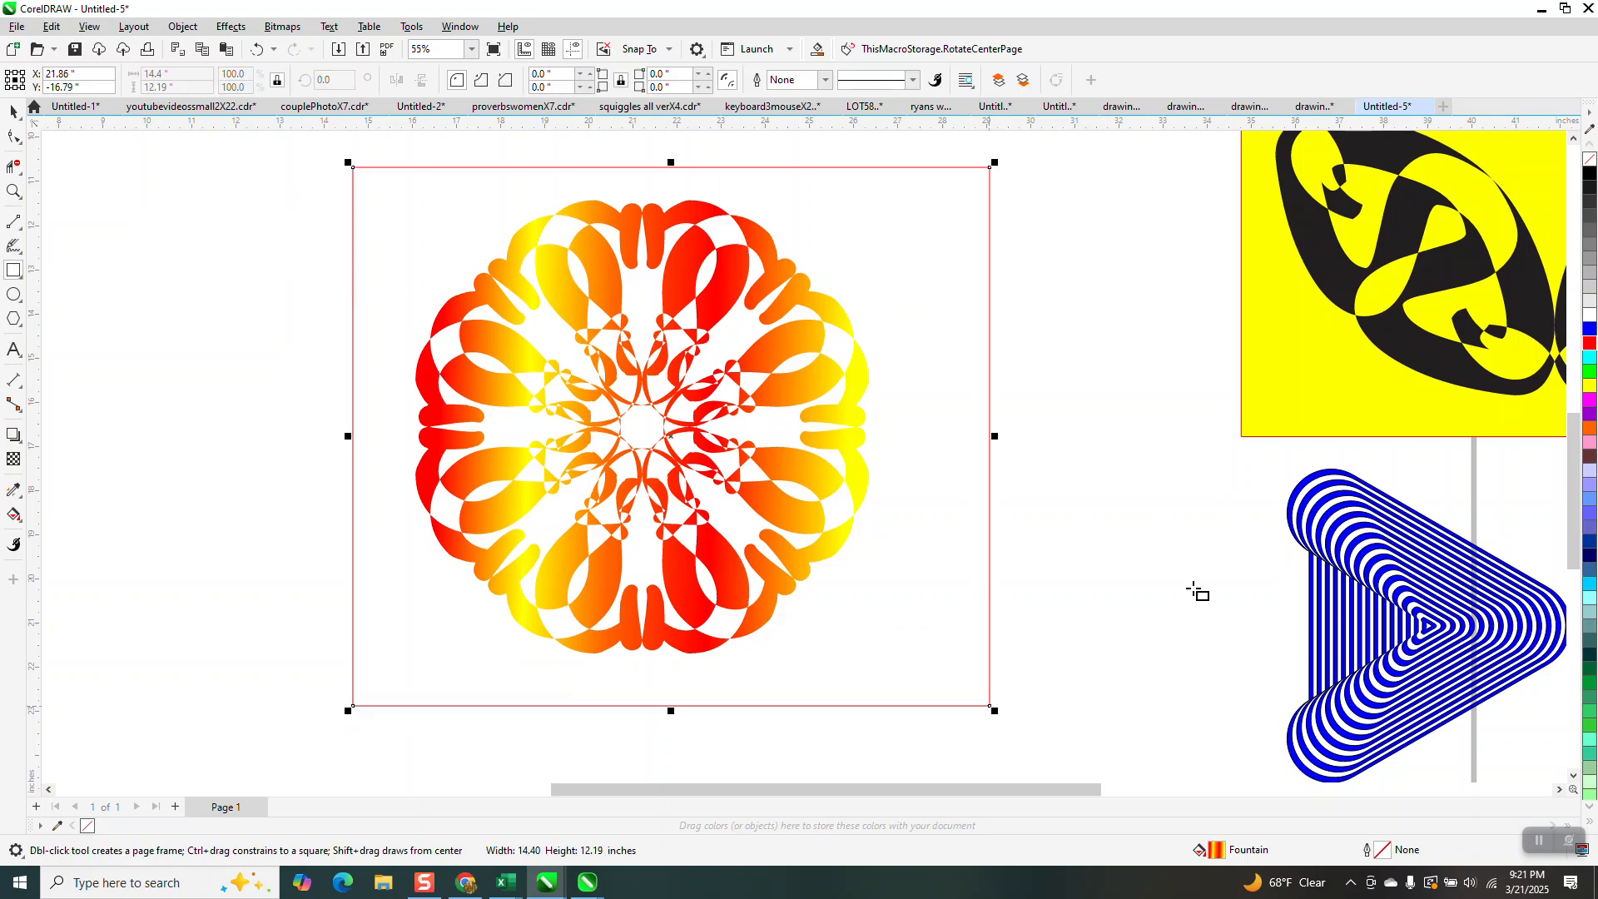
pyautogui.click(1588, 175)
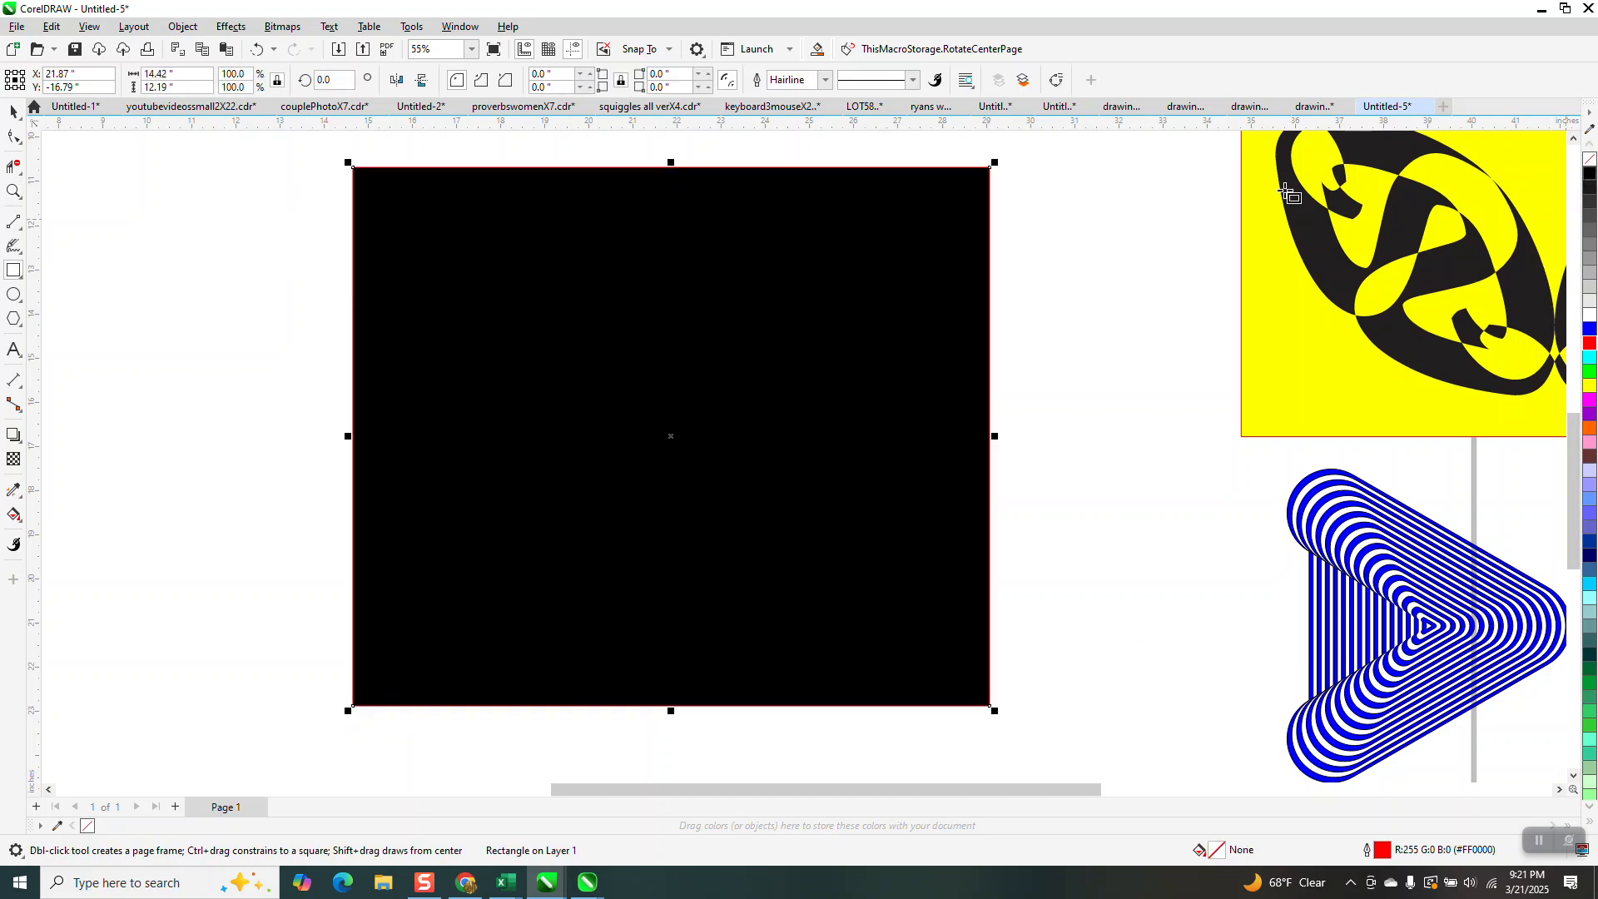
# Send the black rectangle to the back of the page, behind the gradient motif.
pyautogui.click(183, 27)
pyautogui.moveTo(374, 290)
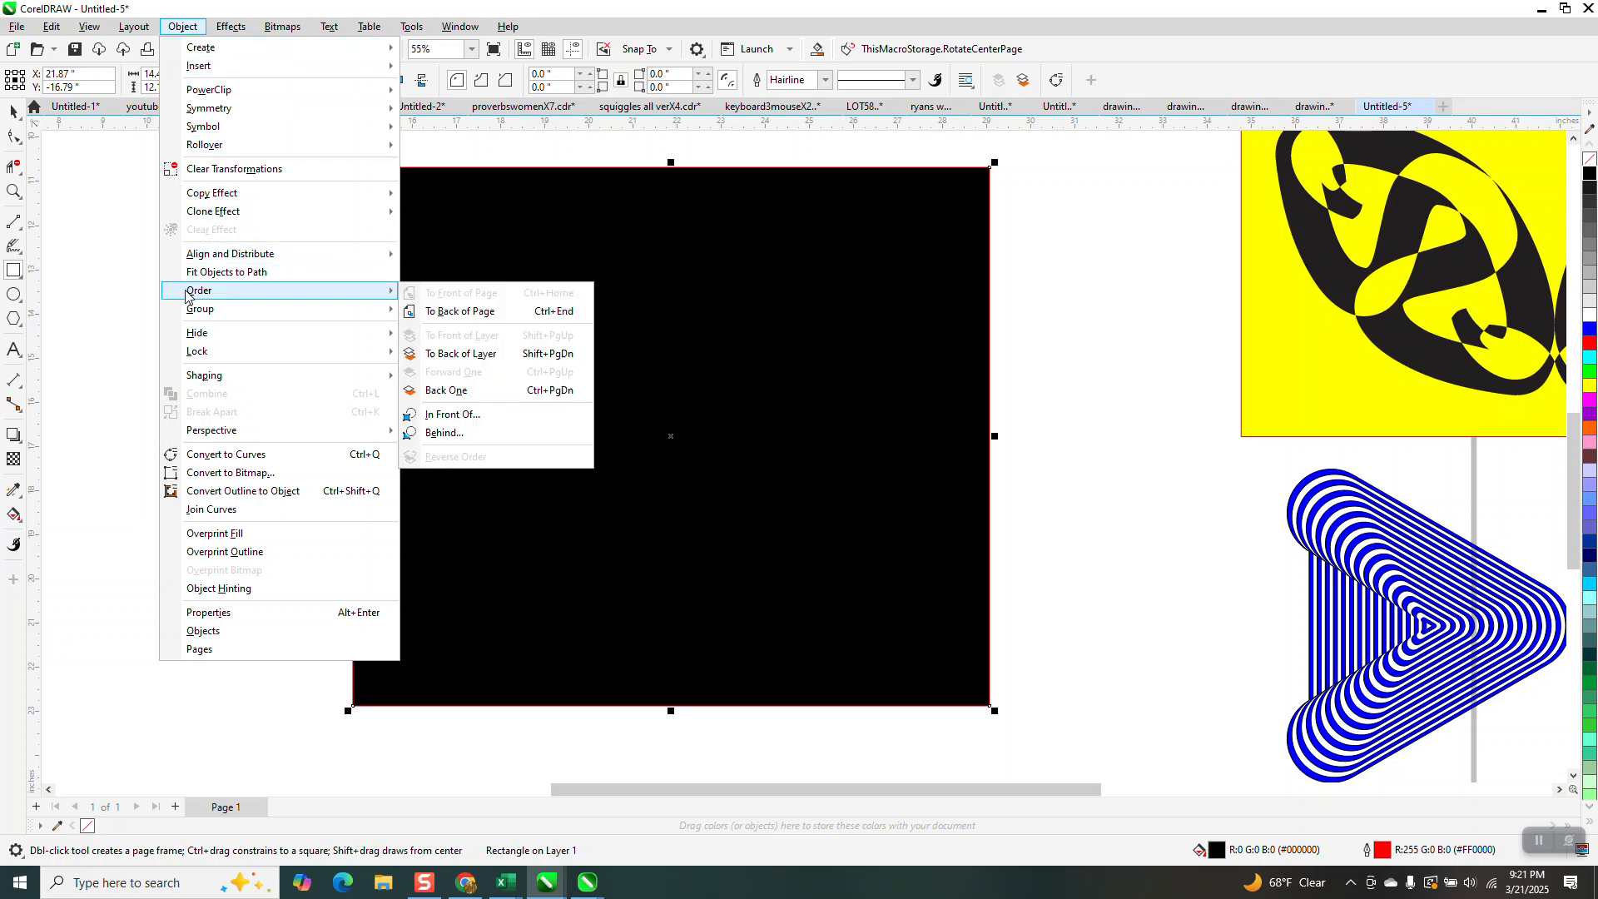
pyautogui.click(459, 313)
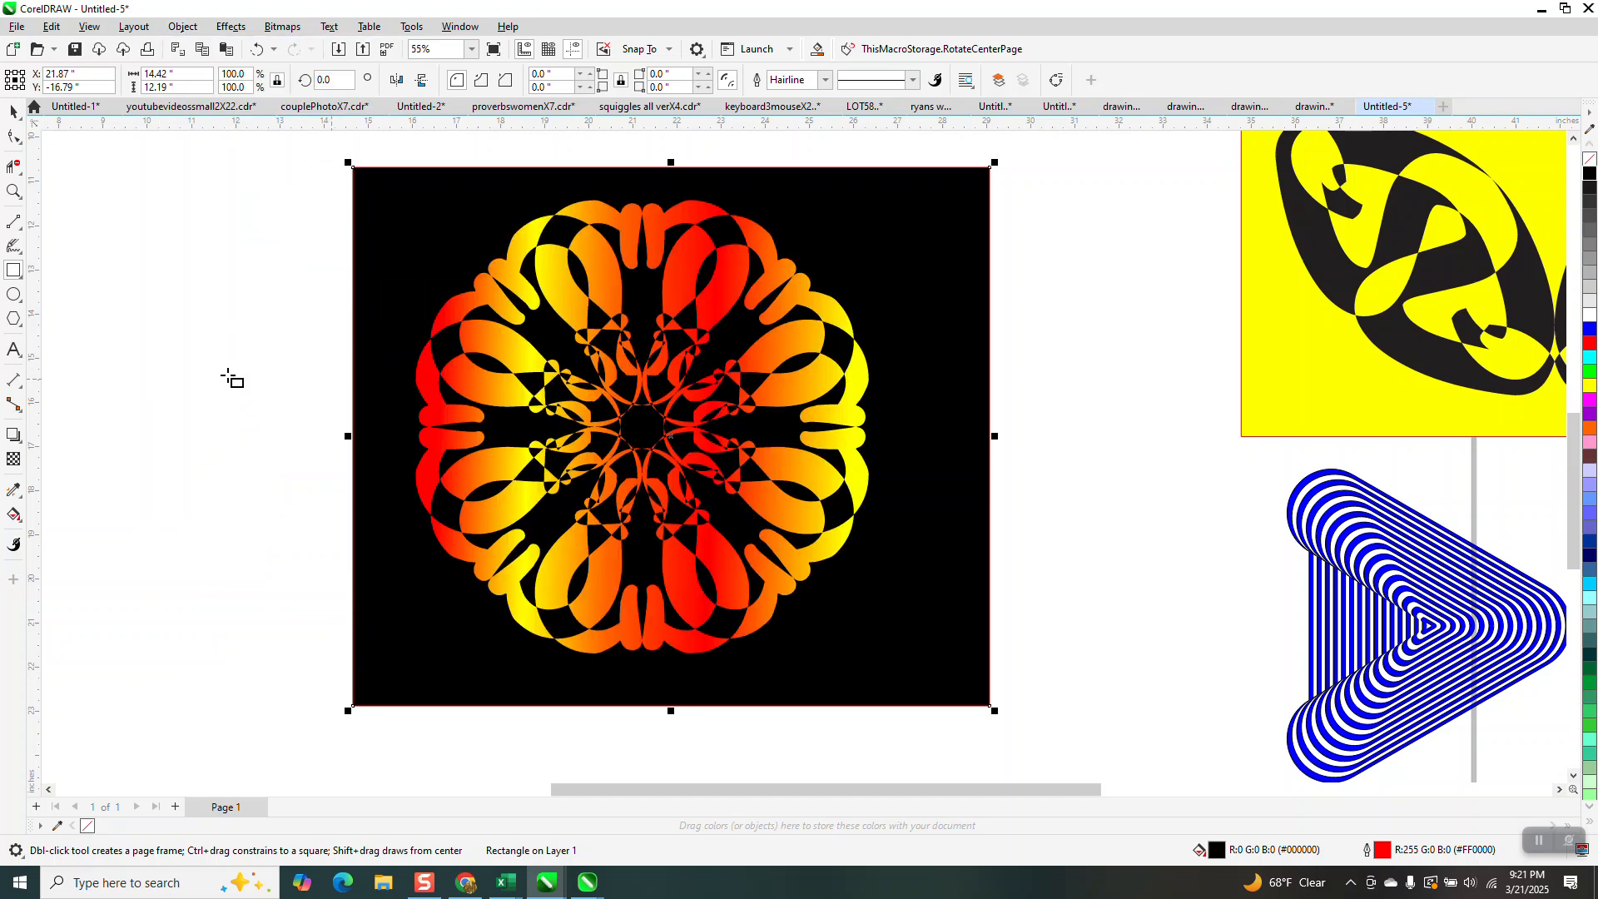
# Move the gradient motif together with its black background over the page's left edge to free the middle.
pyautogui.click(14, 190)
pyautogui.moveTo(576, 356); pyautogui.dragTo(762, 462)
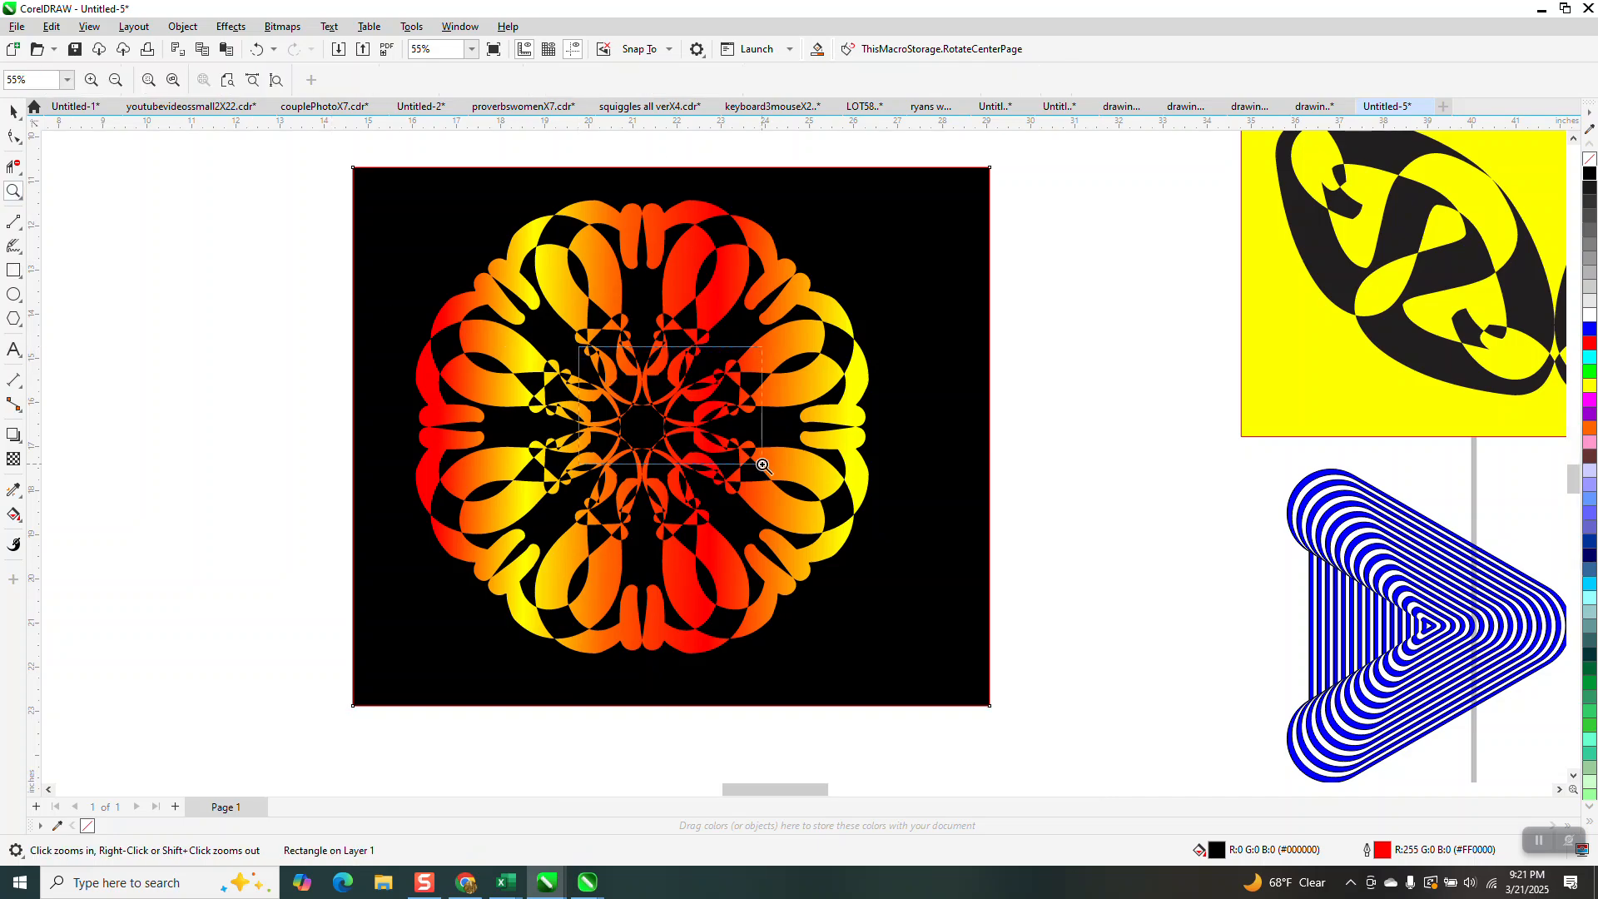
pyautogui.scroll(-2, 769, 437)
pyautogui.scroll(-2, 758, 429)
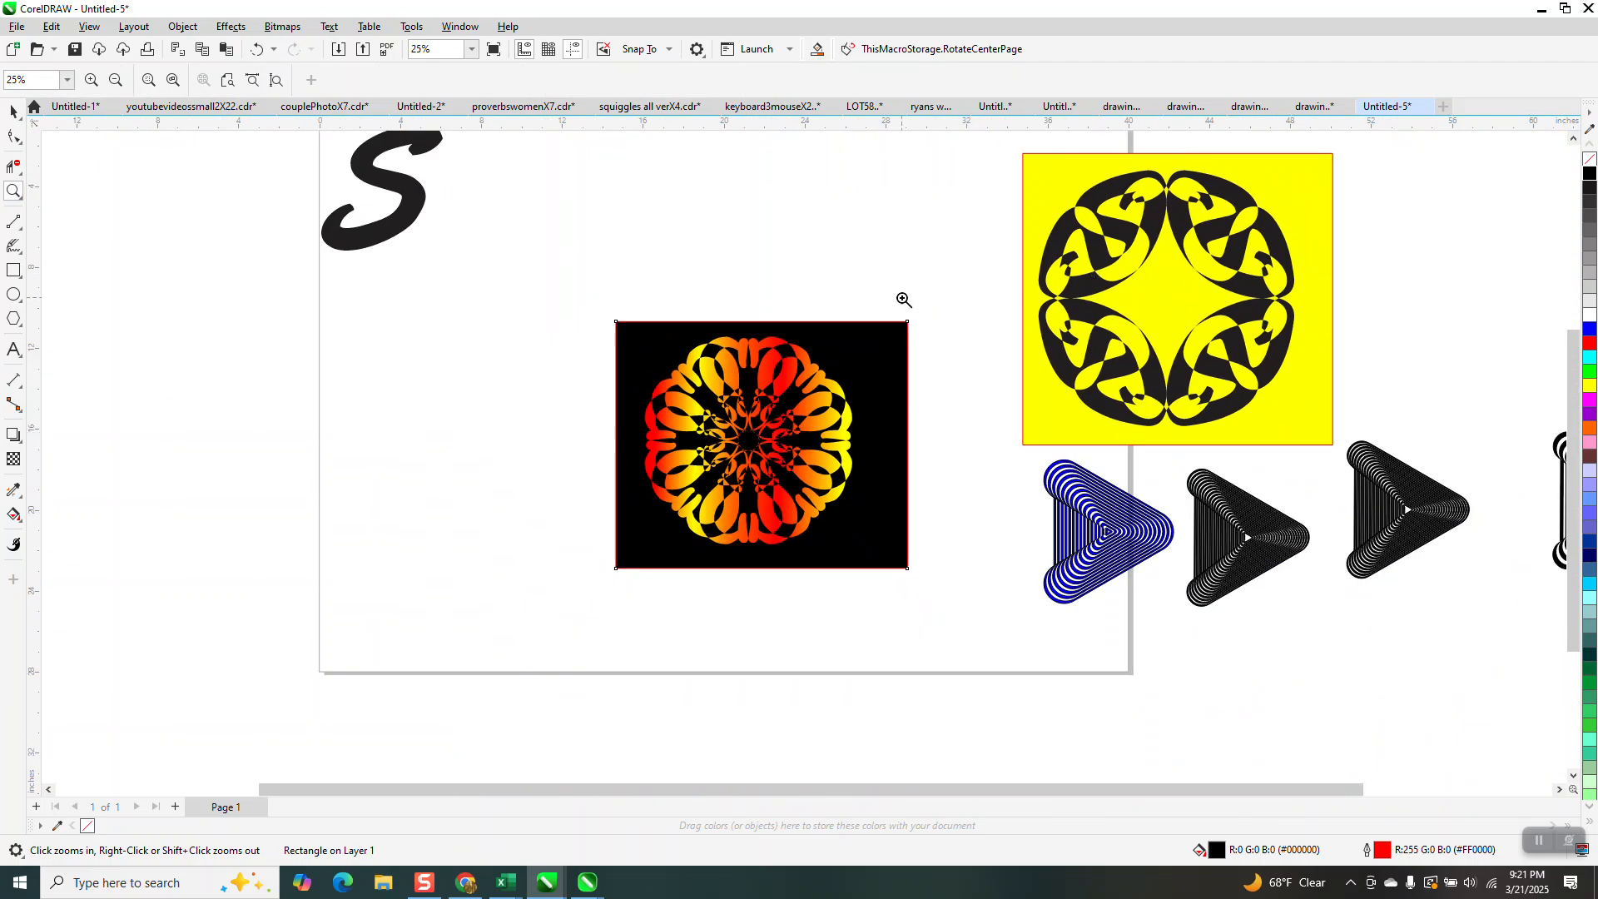
pyautogui.click(14, 111)
pyautogui.moveTo(542, 260); pyautogui.dragTo(1001, 607)
pyautogui.moveTo(828, 477); pyautogui.dragTo(313, 496)
# Add the letter S as Arial 24 pt artistic text in the cleared middle of the page.
pyautogui.click(14, 350)
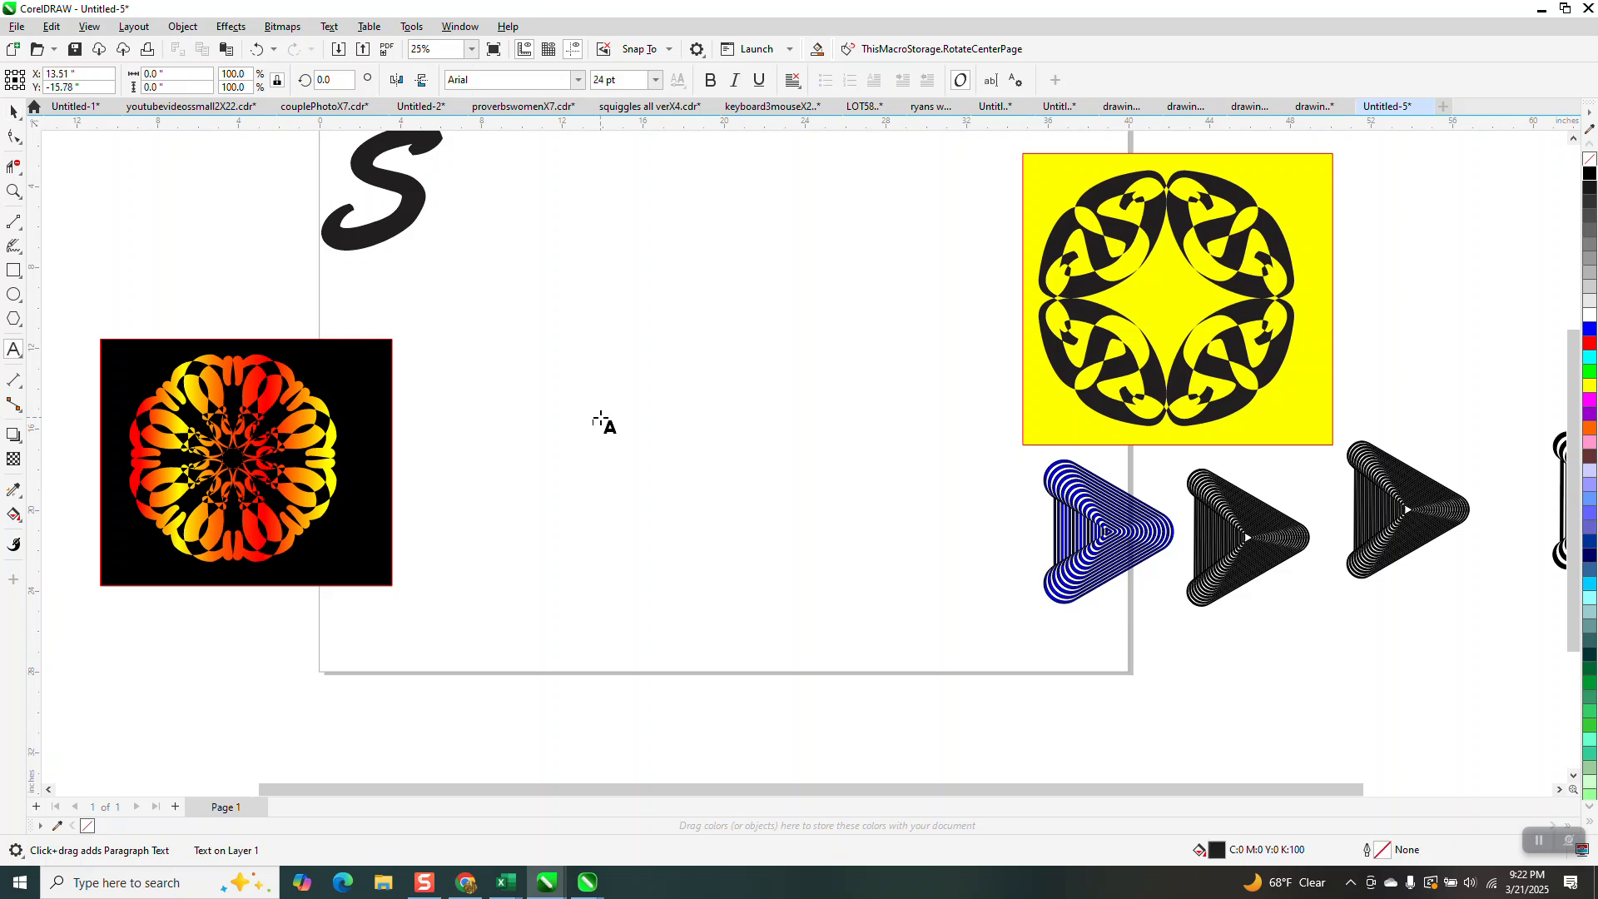
pyautogui.click(595, 421)
pyautogui.write('S')
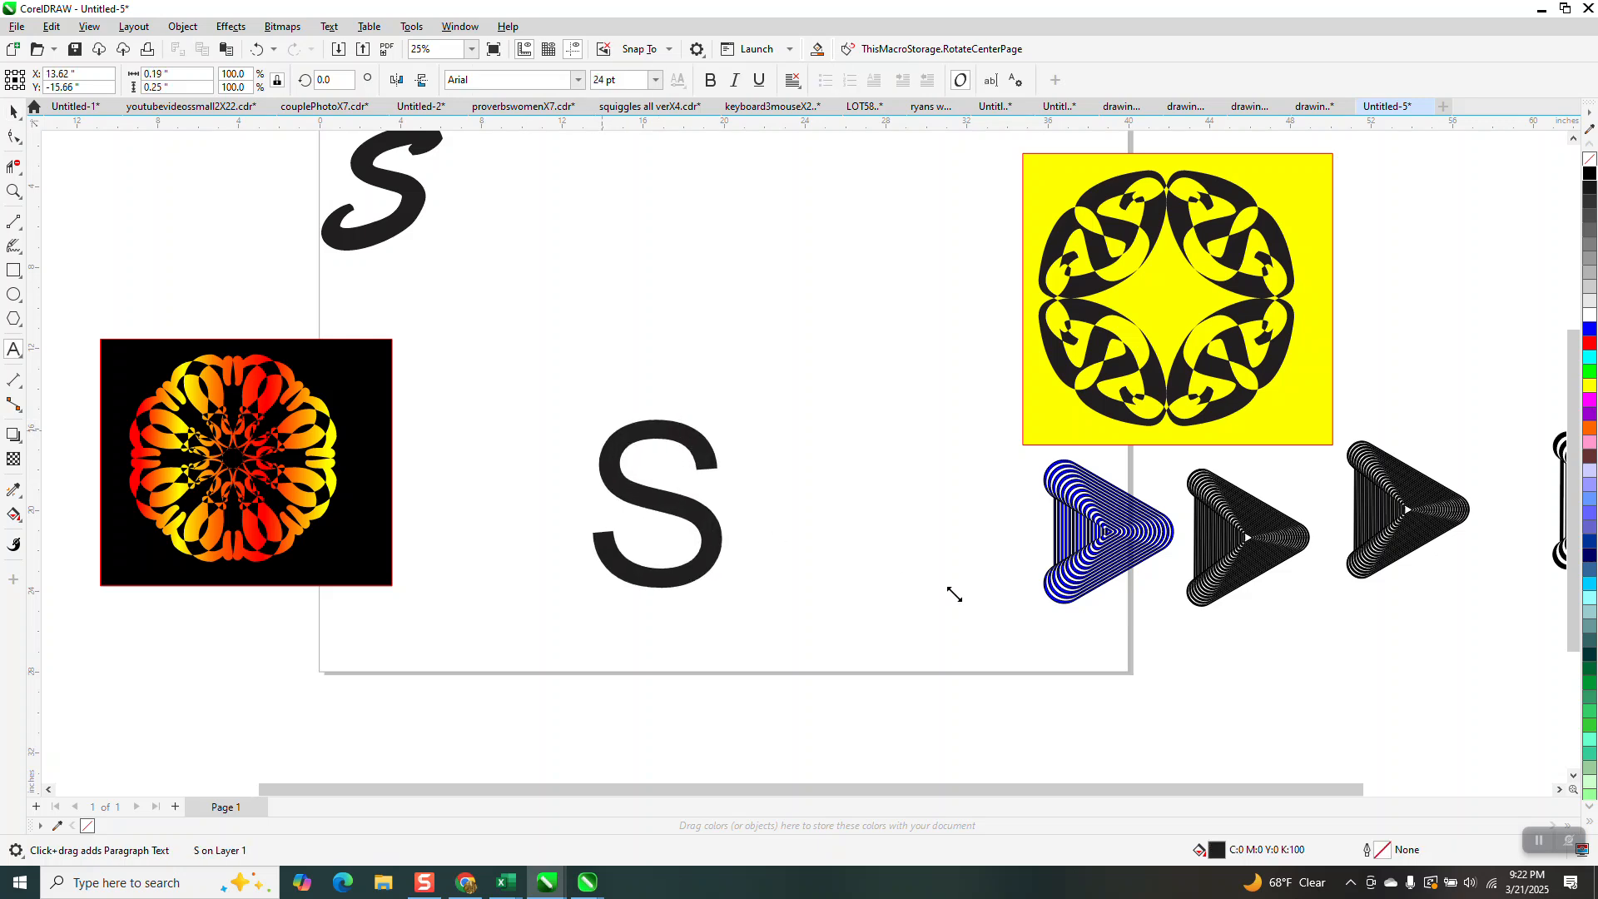
# Keep the letter S in Arial and move it up into the open middle area of the page.
pyautogui.click(551, 79)
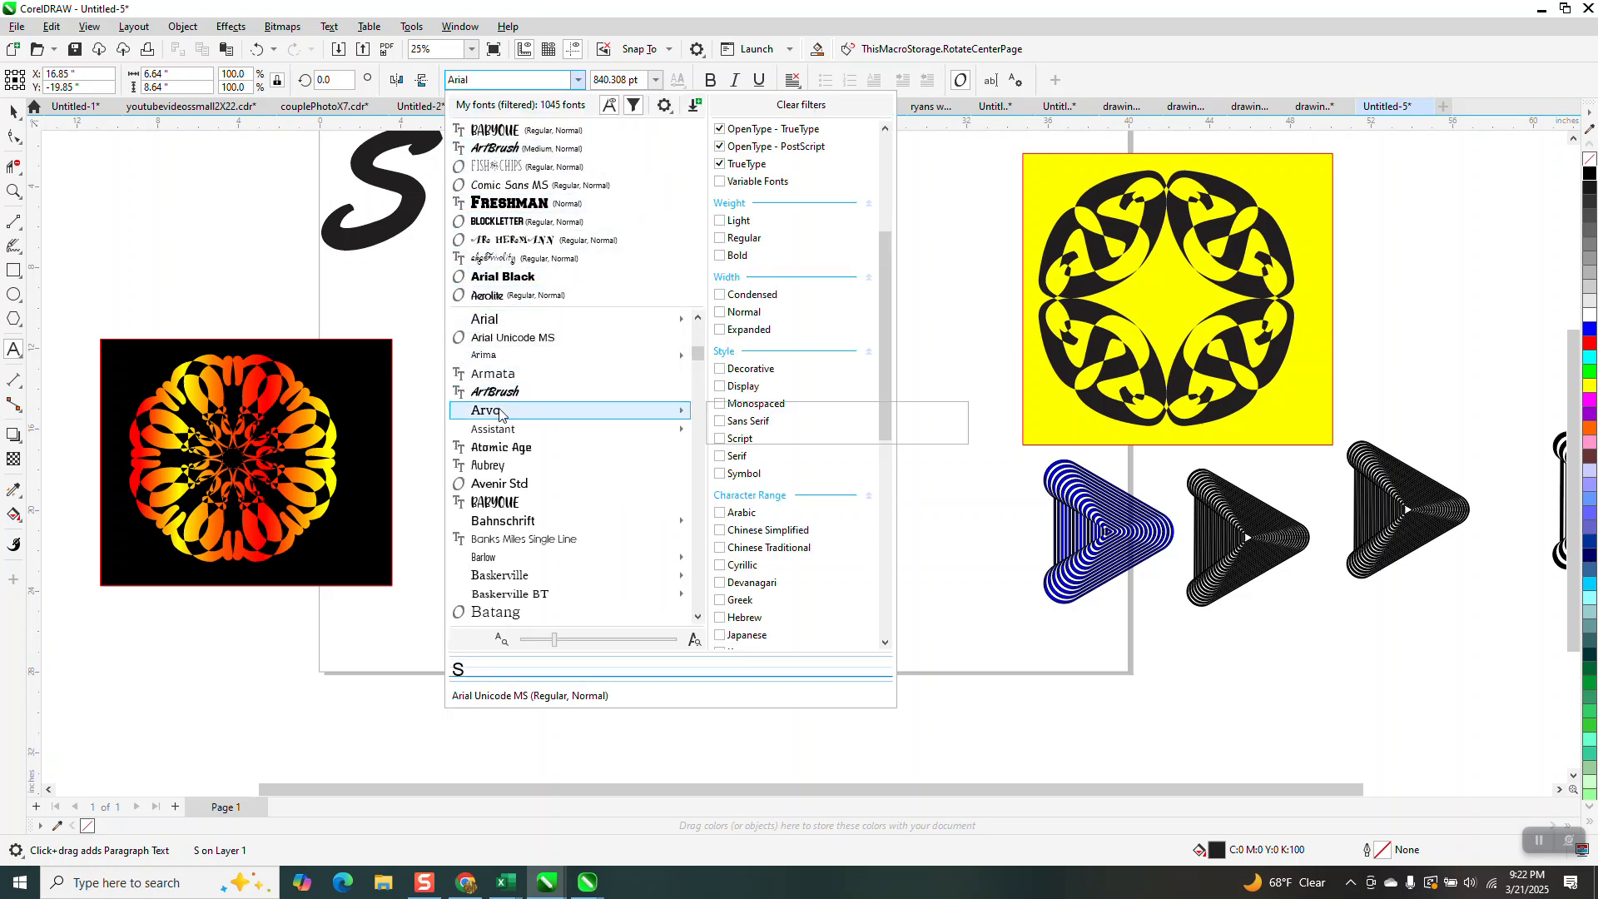
pyautogui.press('Escape')
pyautogui.click(14, 112)
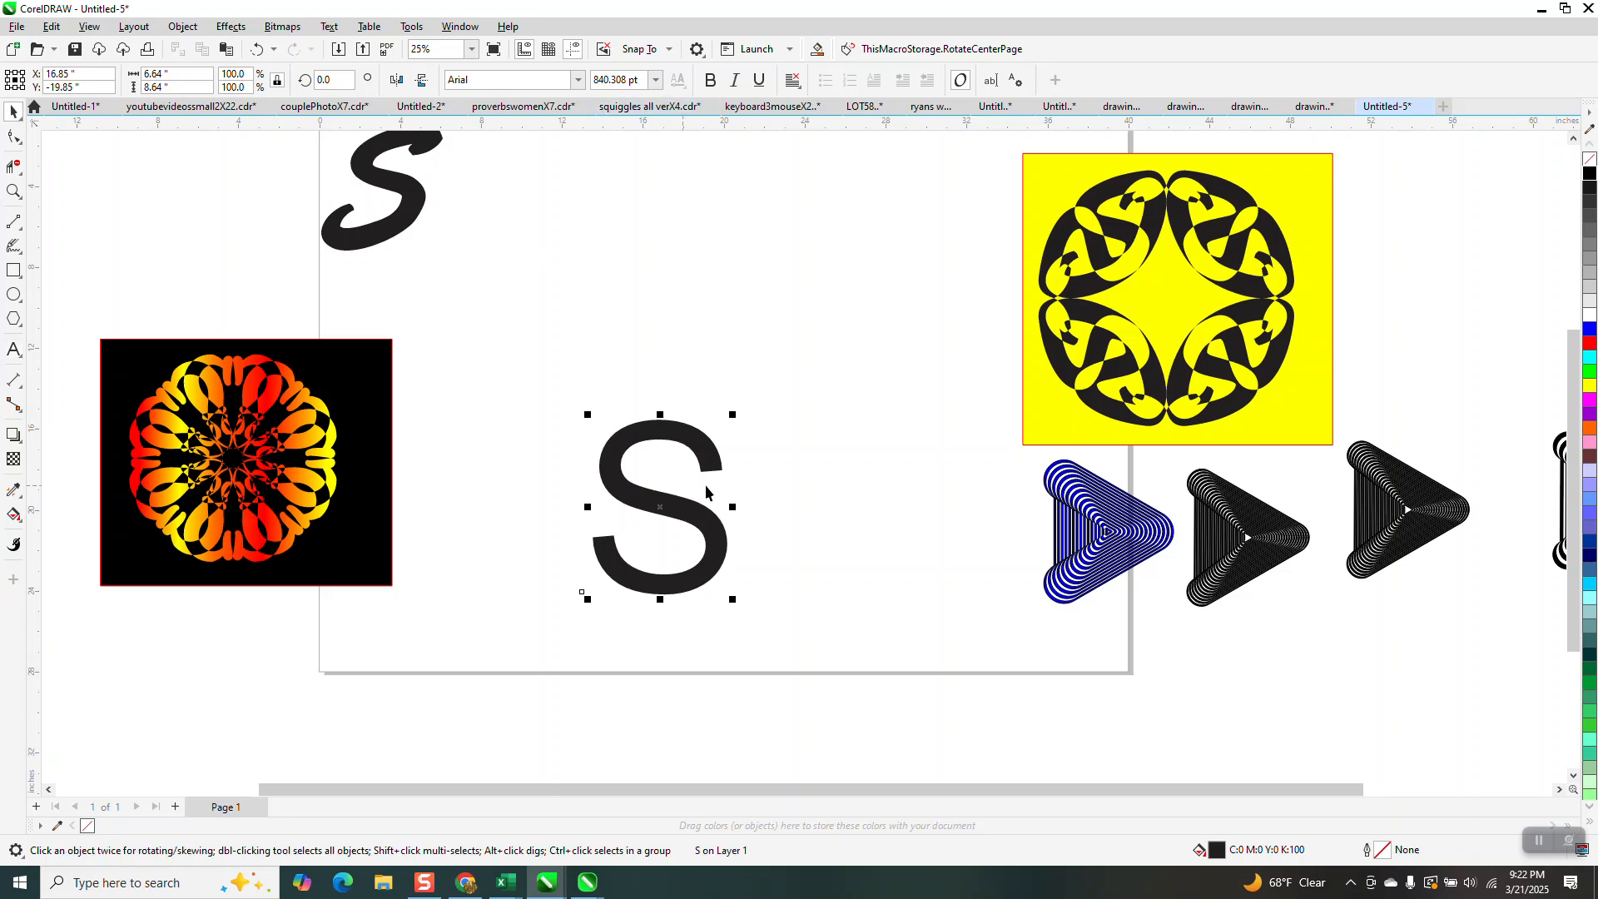
pyautogui.moveTo(717, 461); pyautogui.dragTo(656, 318)
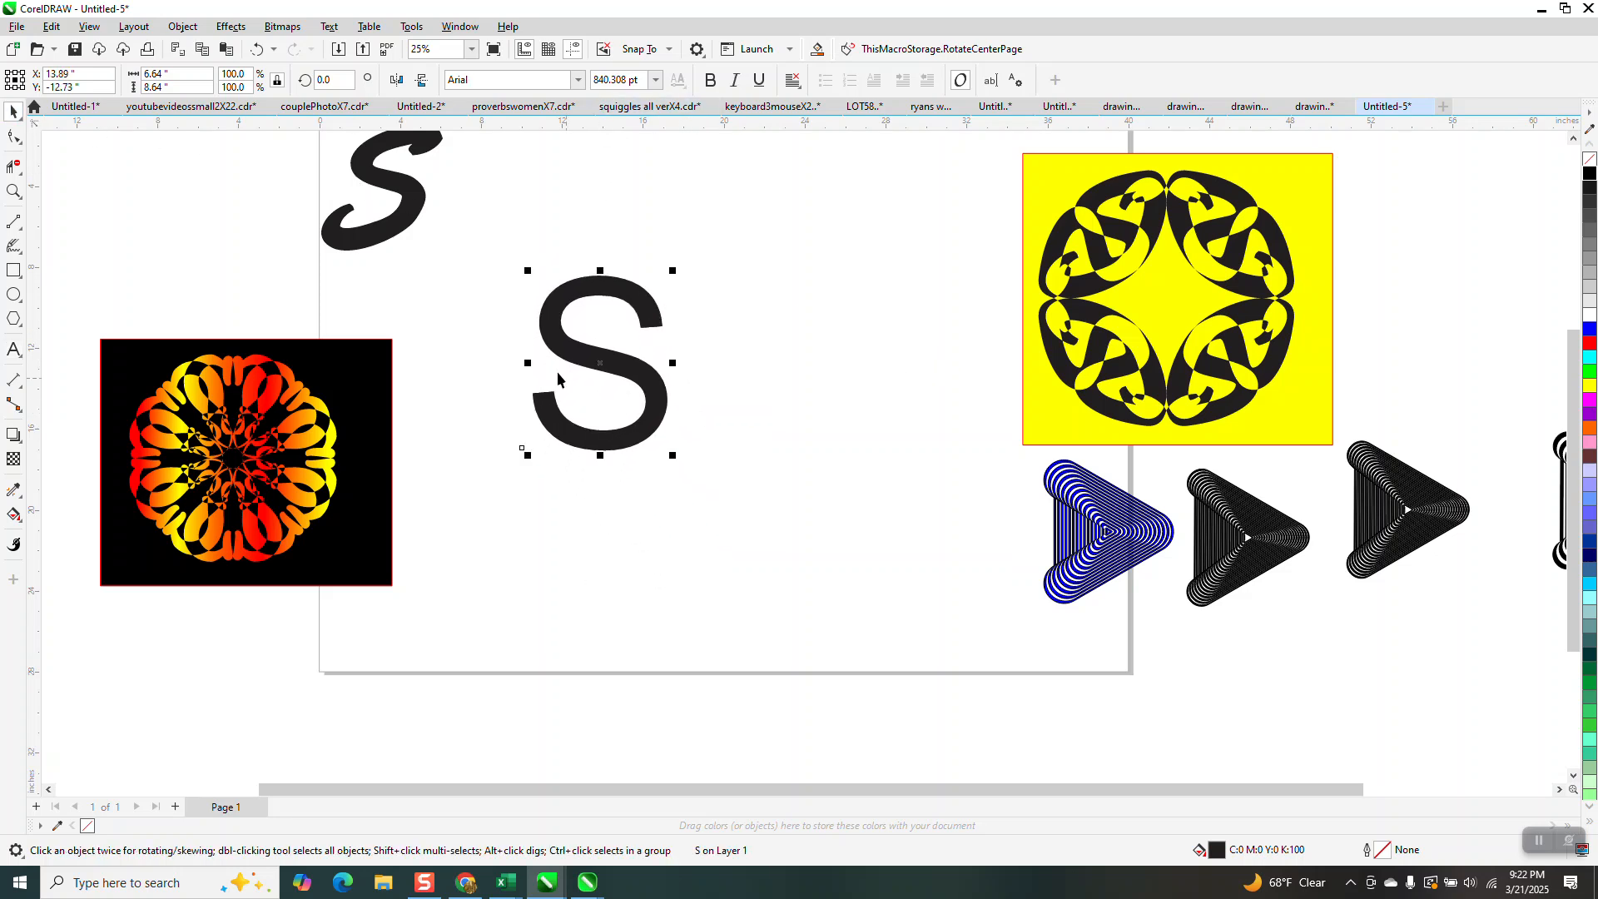
# Mirror a copy of the S to its right, and mirror a copy of that pair below to form a block of four.
pyautogui.moveTo(524, 363); pyautogui.dragTo(811, 449)
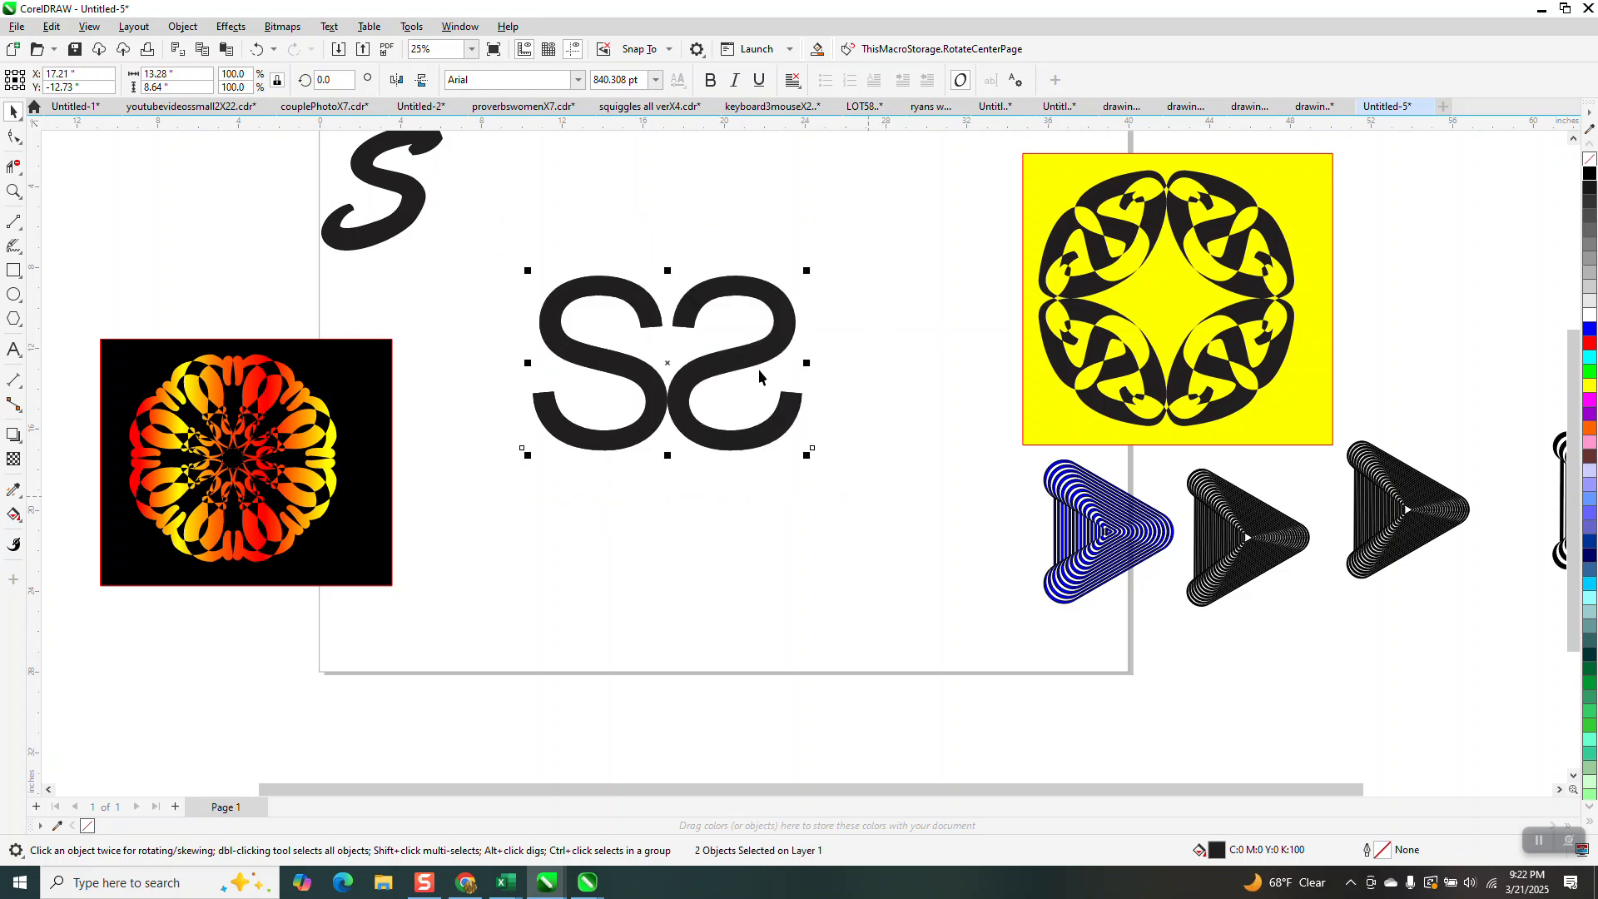
pyautogui.moveTo(666, 270); pyautogui.dragTo(666, 630)
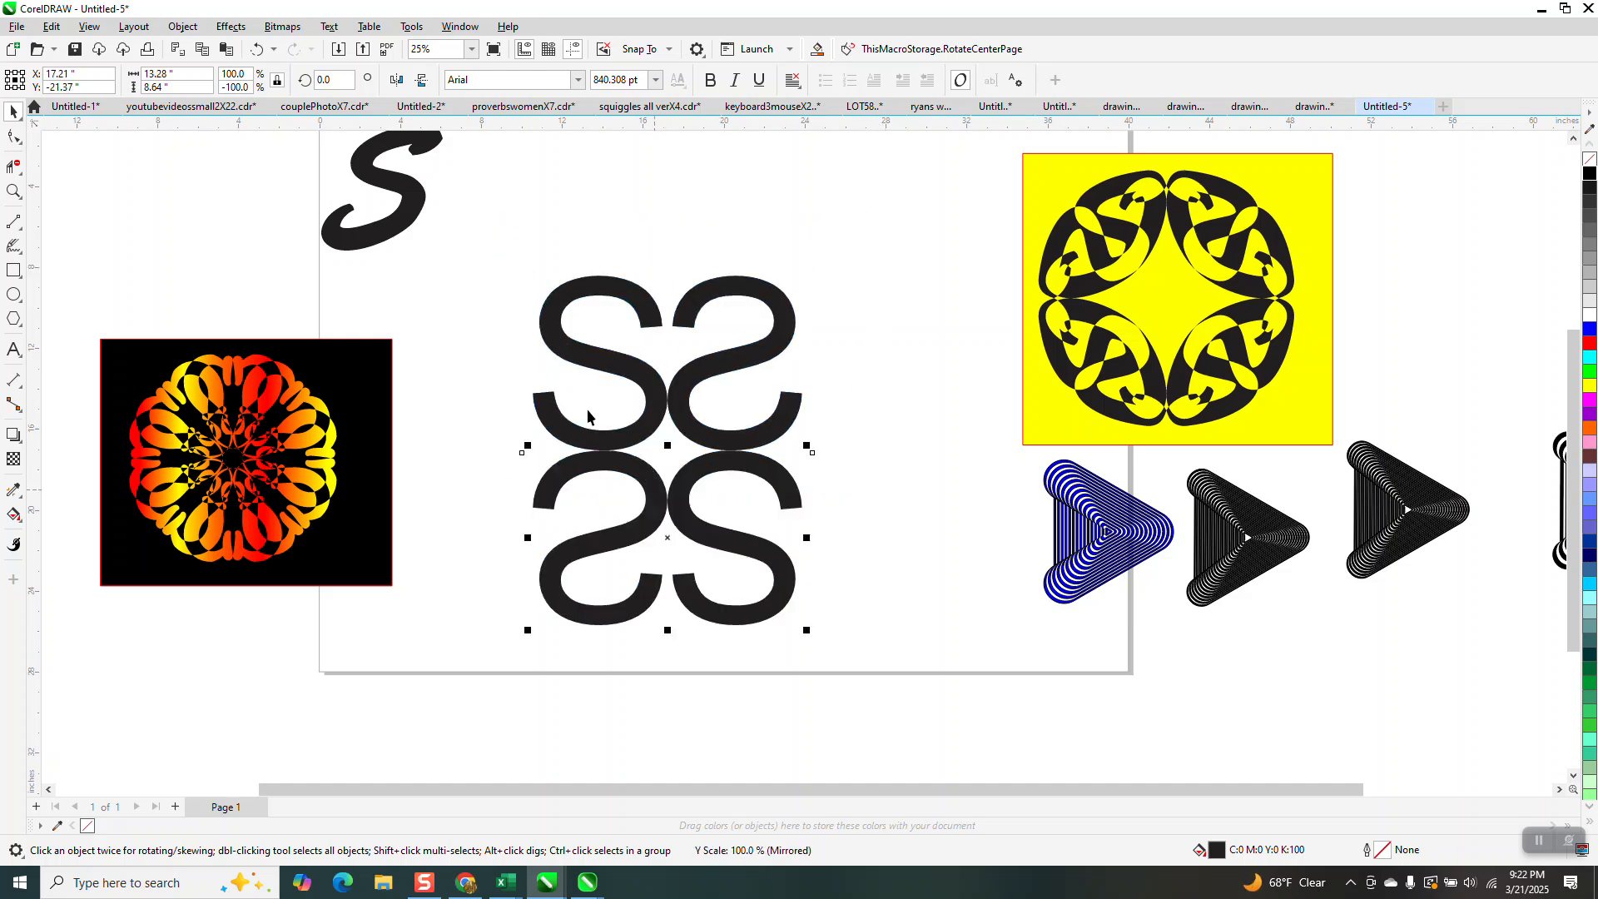
# Select all four S letters and add a copy rotated 90 degrees about their common centre.
pyautogui.moveTo(489, 249); pyautogui.dragTo(954, 689)
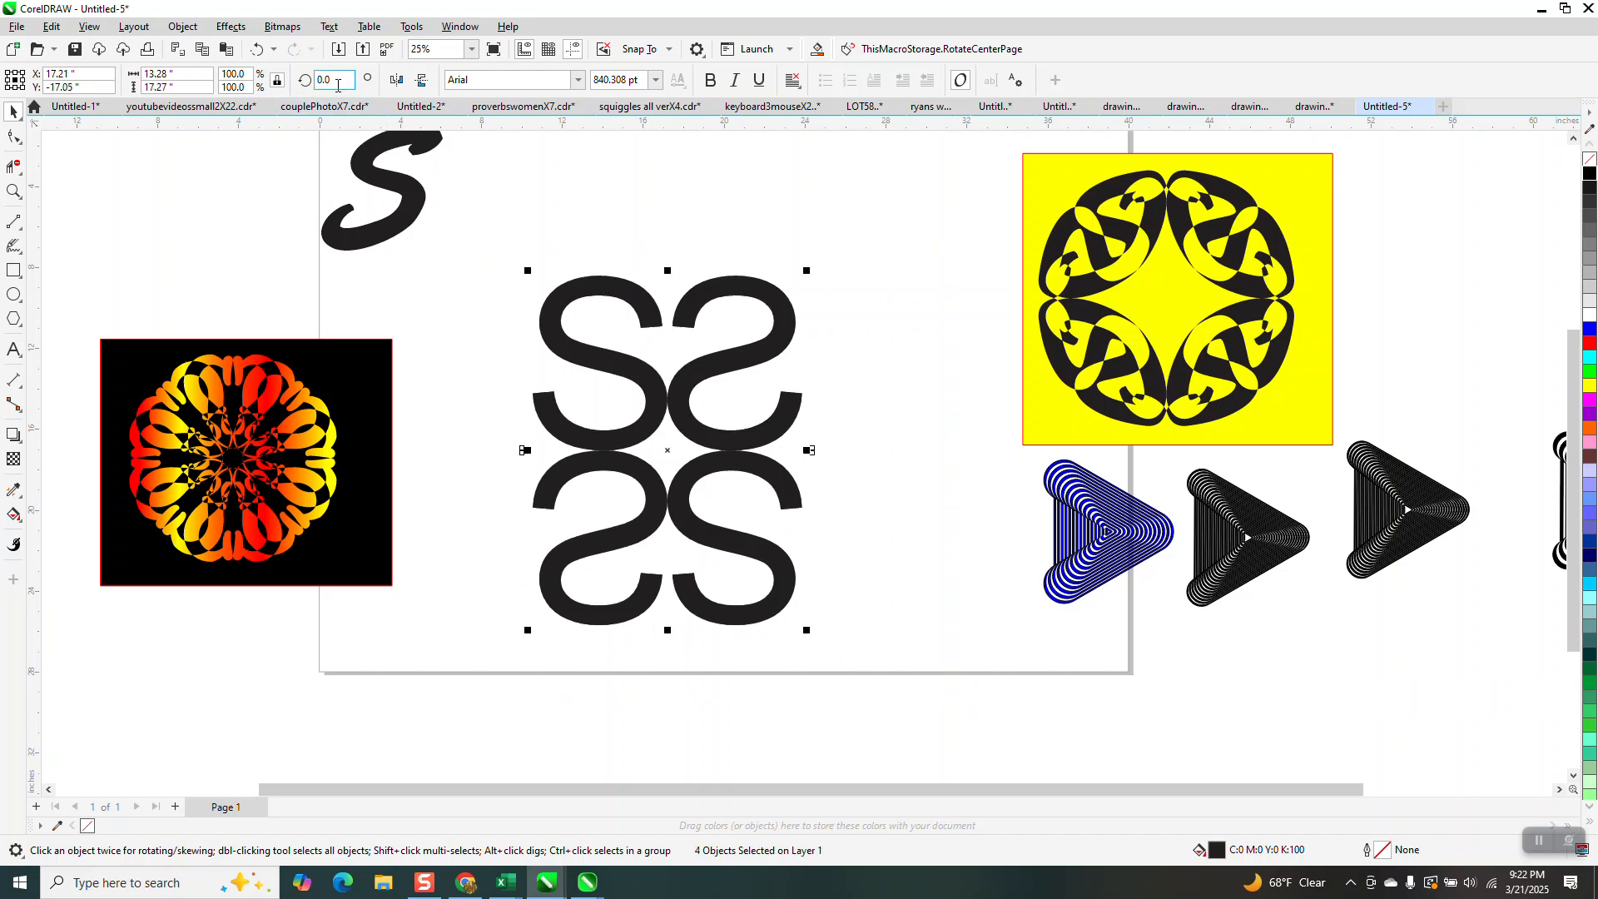
pyautogui.write('90')
pyautogui.press('Return')
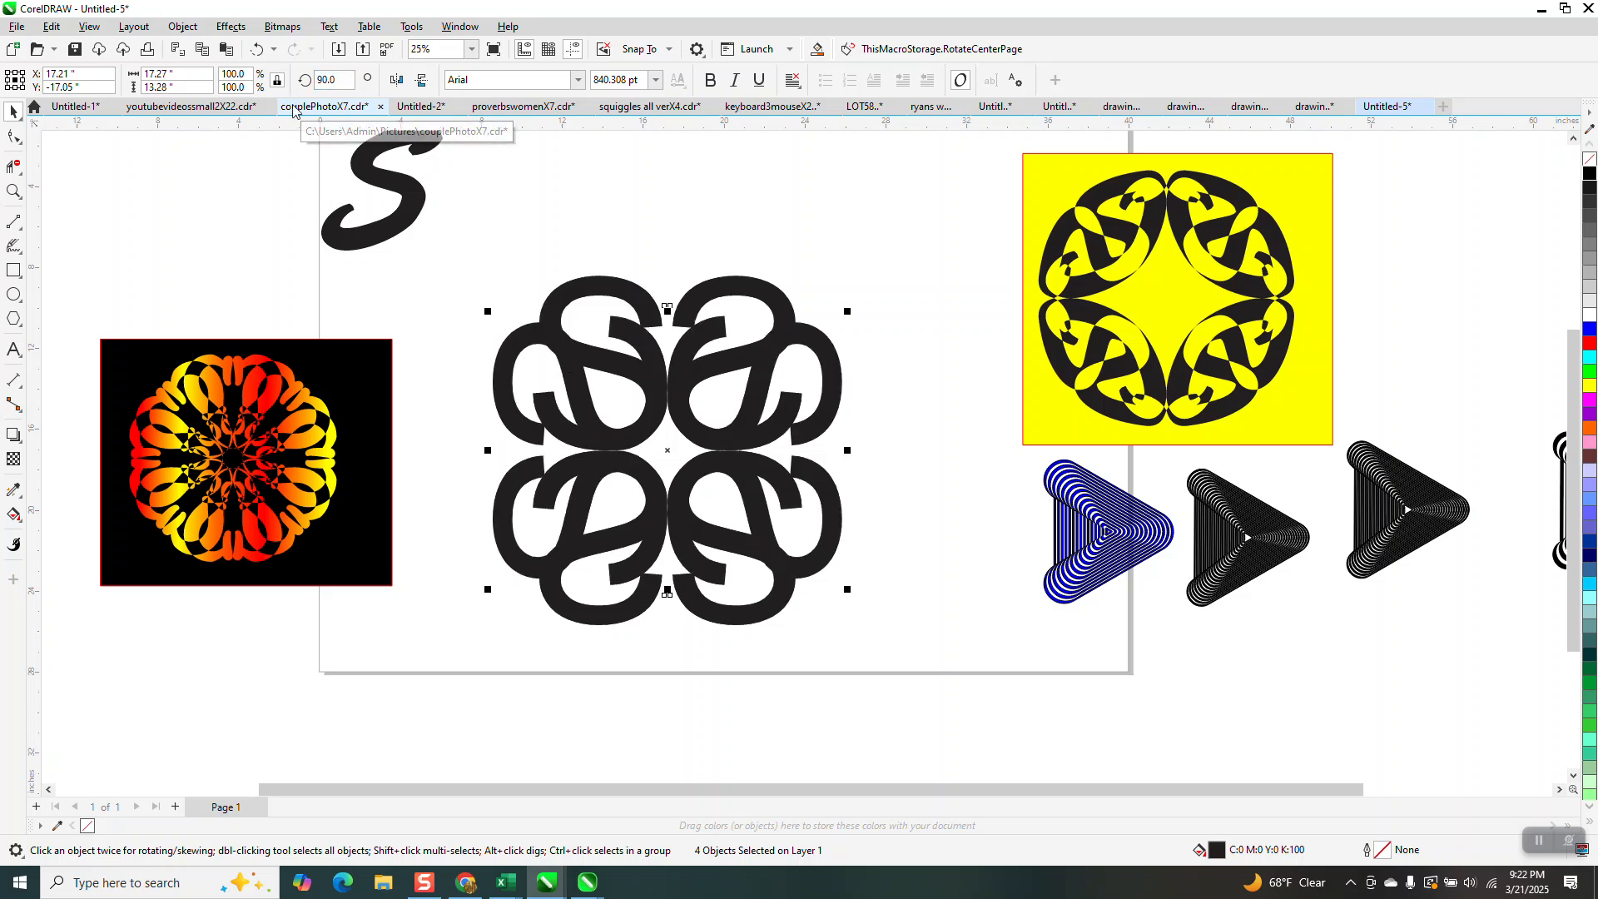
# Select all eight S letters of the motif and convert them to curves.
pyautogui.moveTo(459, 259); pyautogui.dragTo(896, 640)
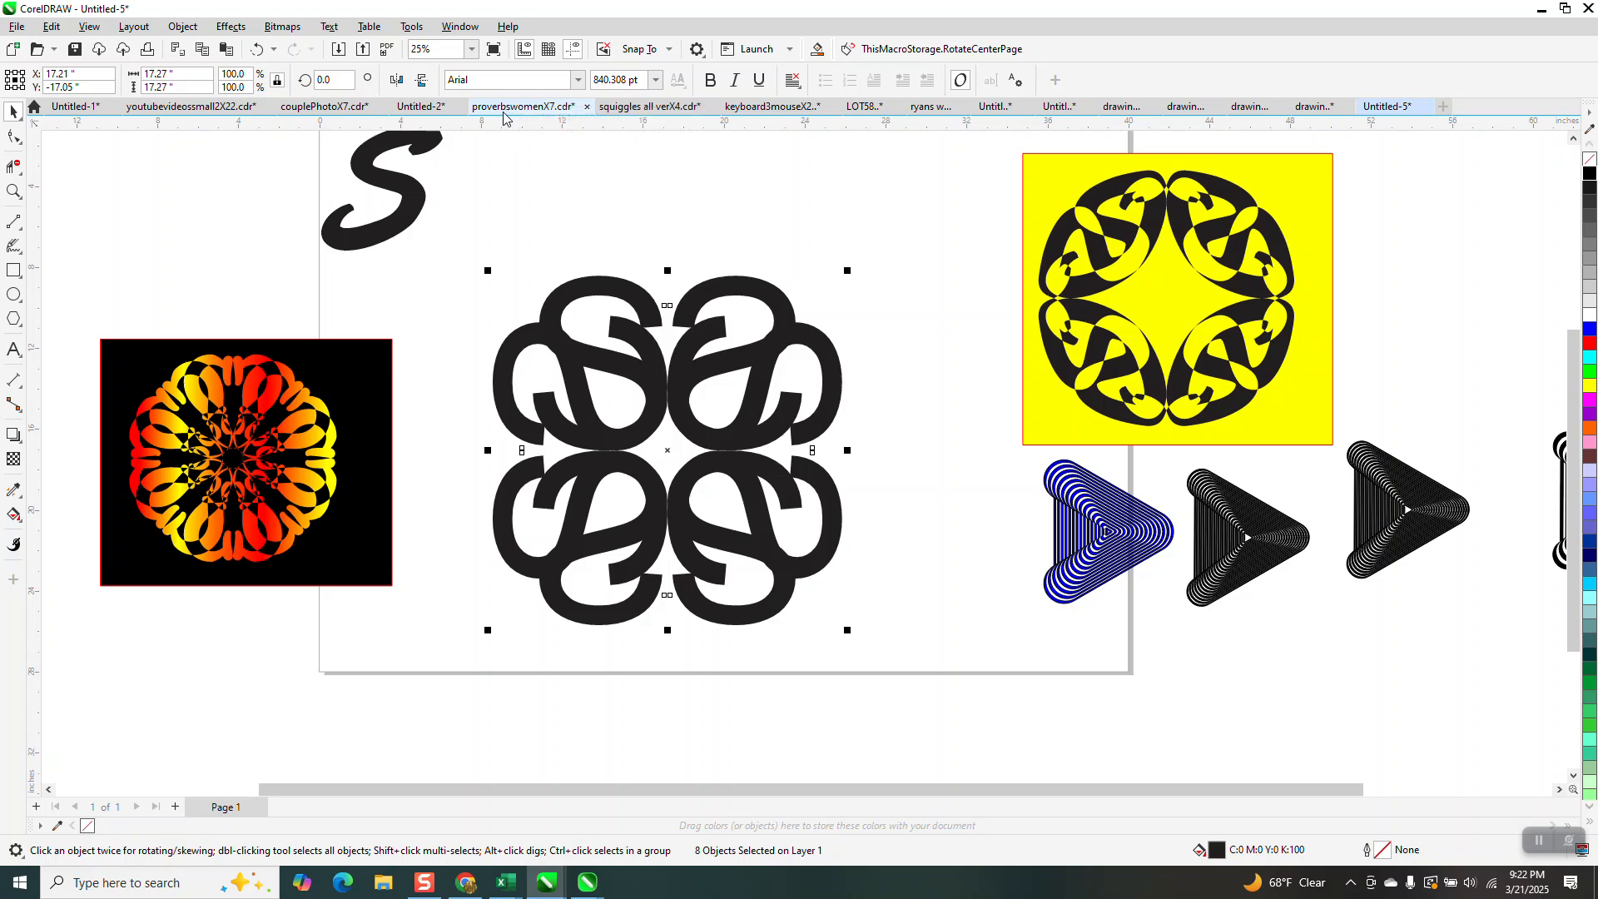
pyautogui.click(182, 26)
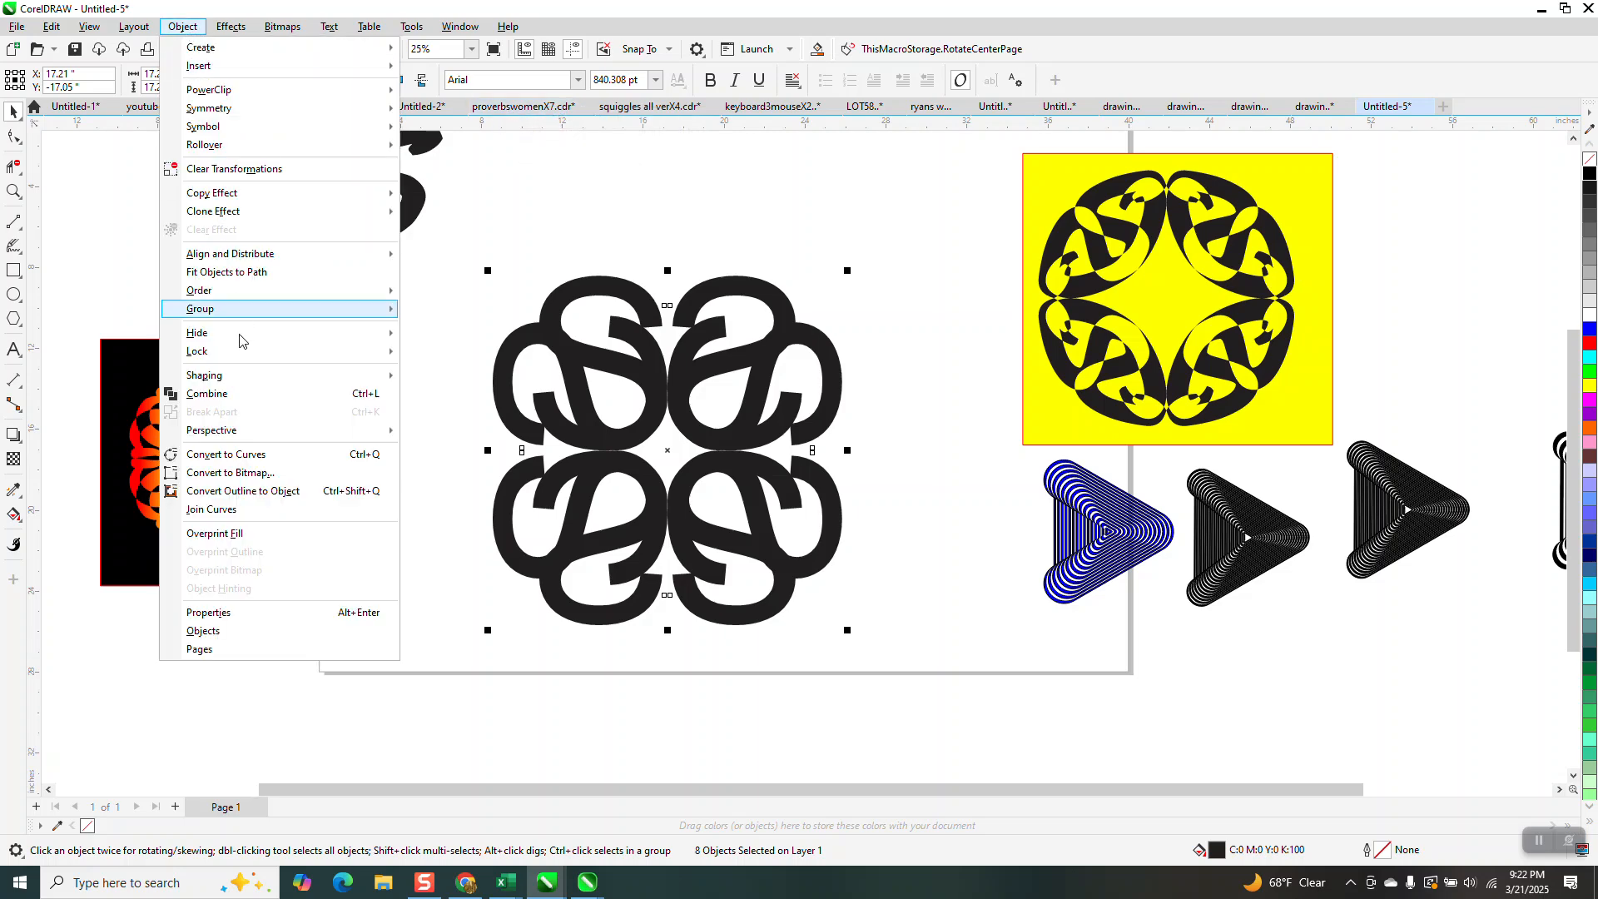
pyautogui.click(246, 454)
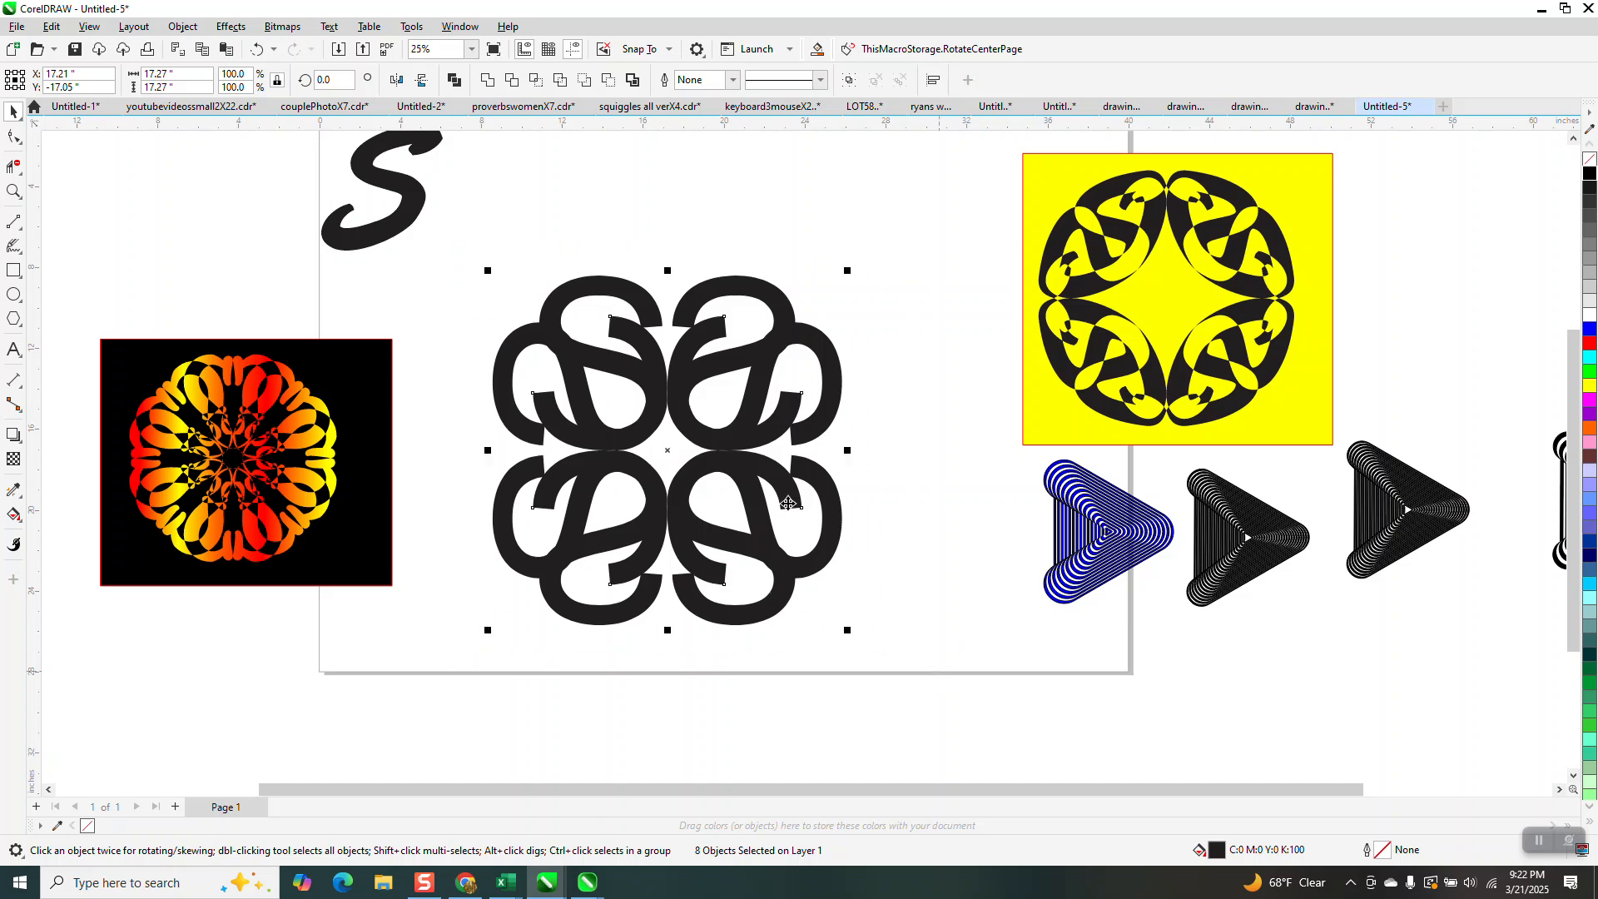
# Try combining the eight S curves into a single object, and undo it.
pyautogui.click(454, 80)
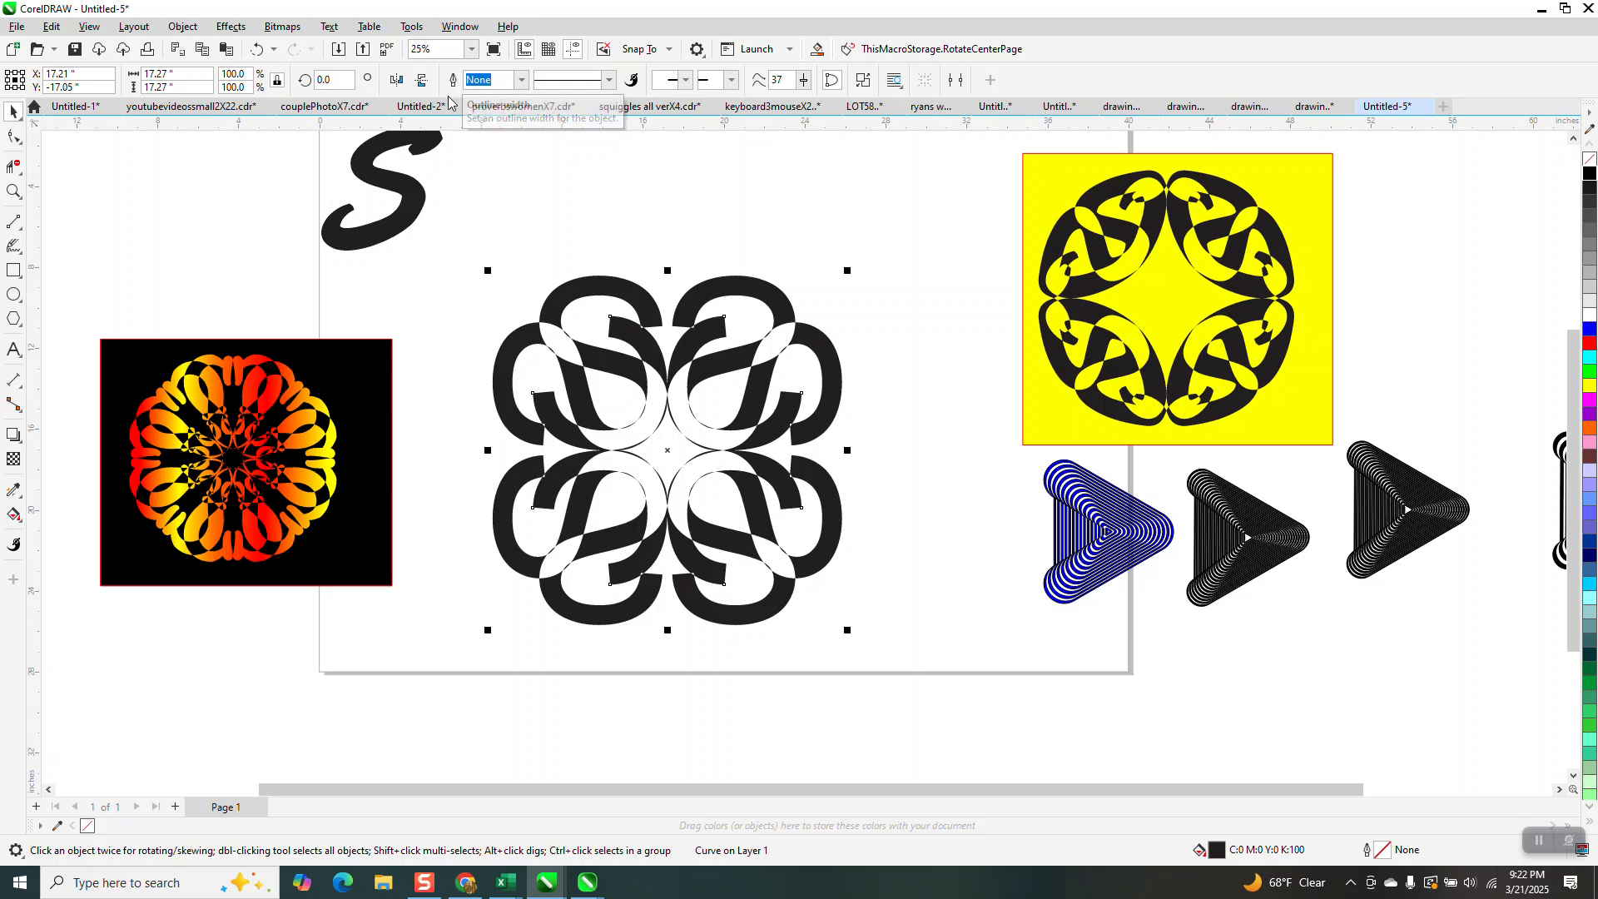
pyautogui.click(258, 49)
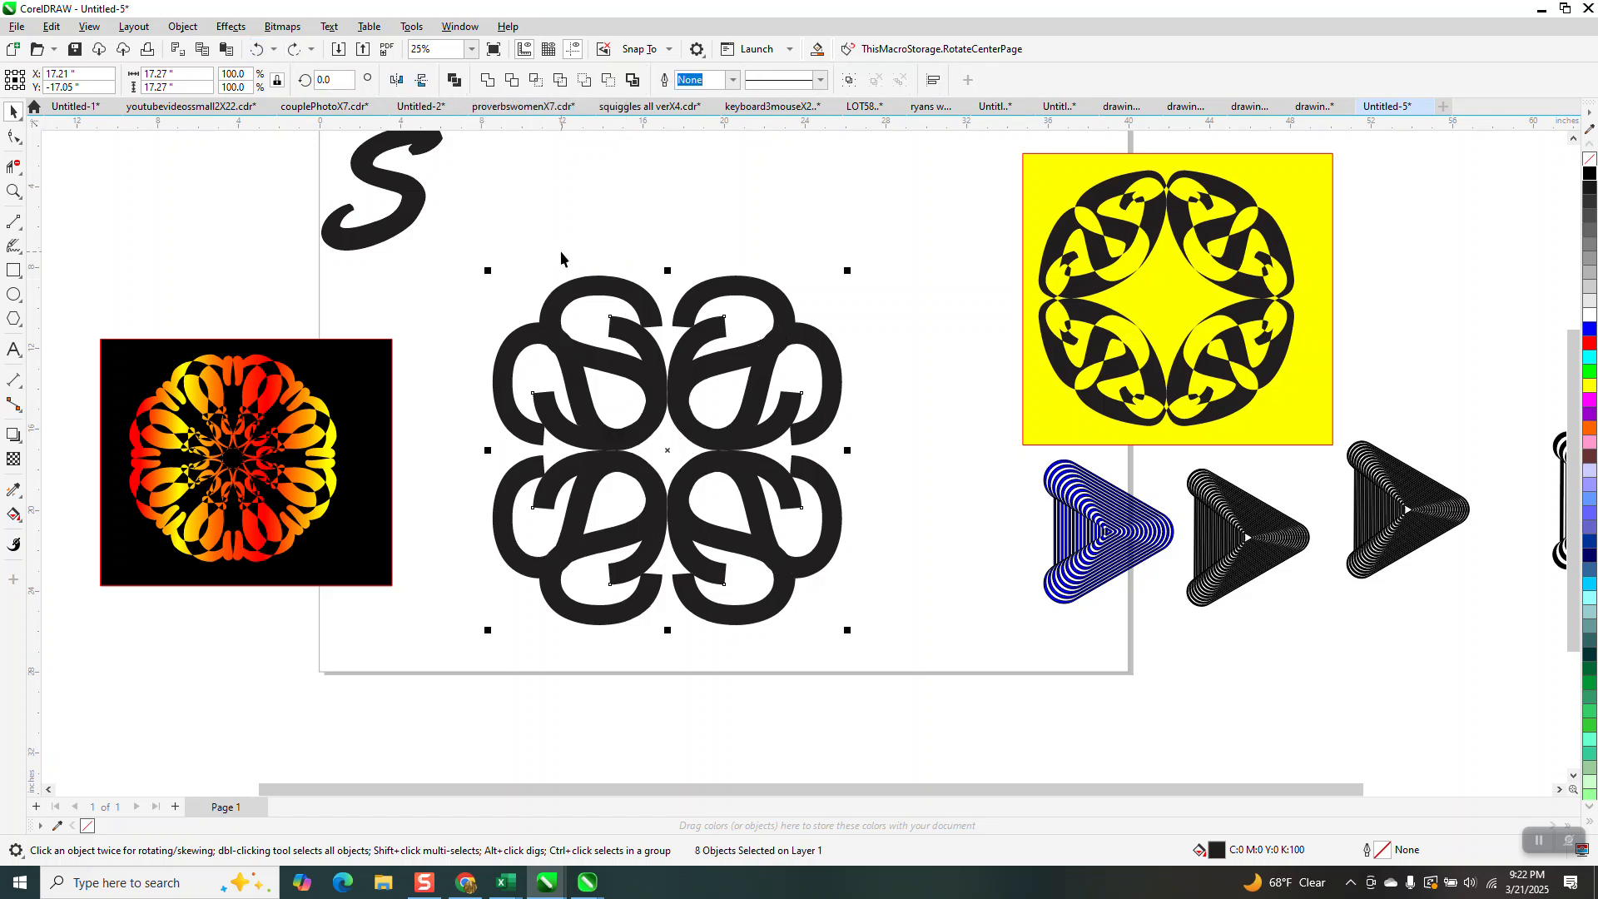
# Add a copy of the eight S curves rotated 45 degrees about the motif's centre.
pyautogui.click(324, 80)
pyautogui.write('45')
pyautogui.press('Return')
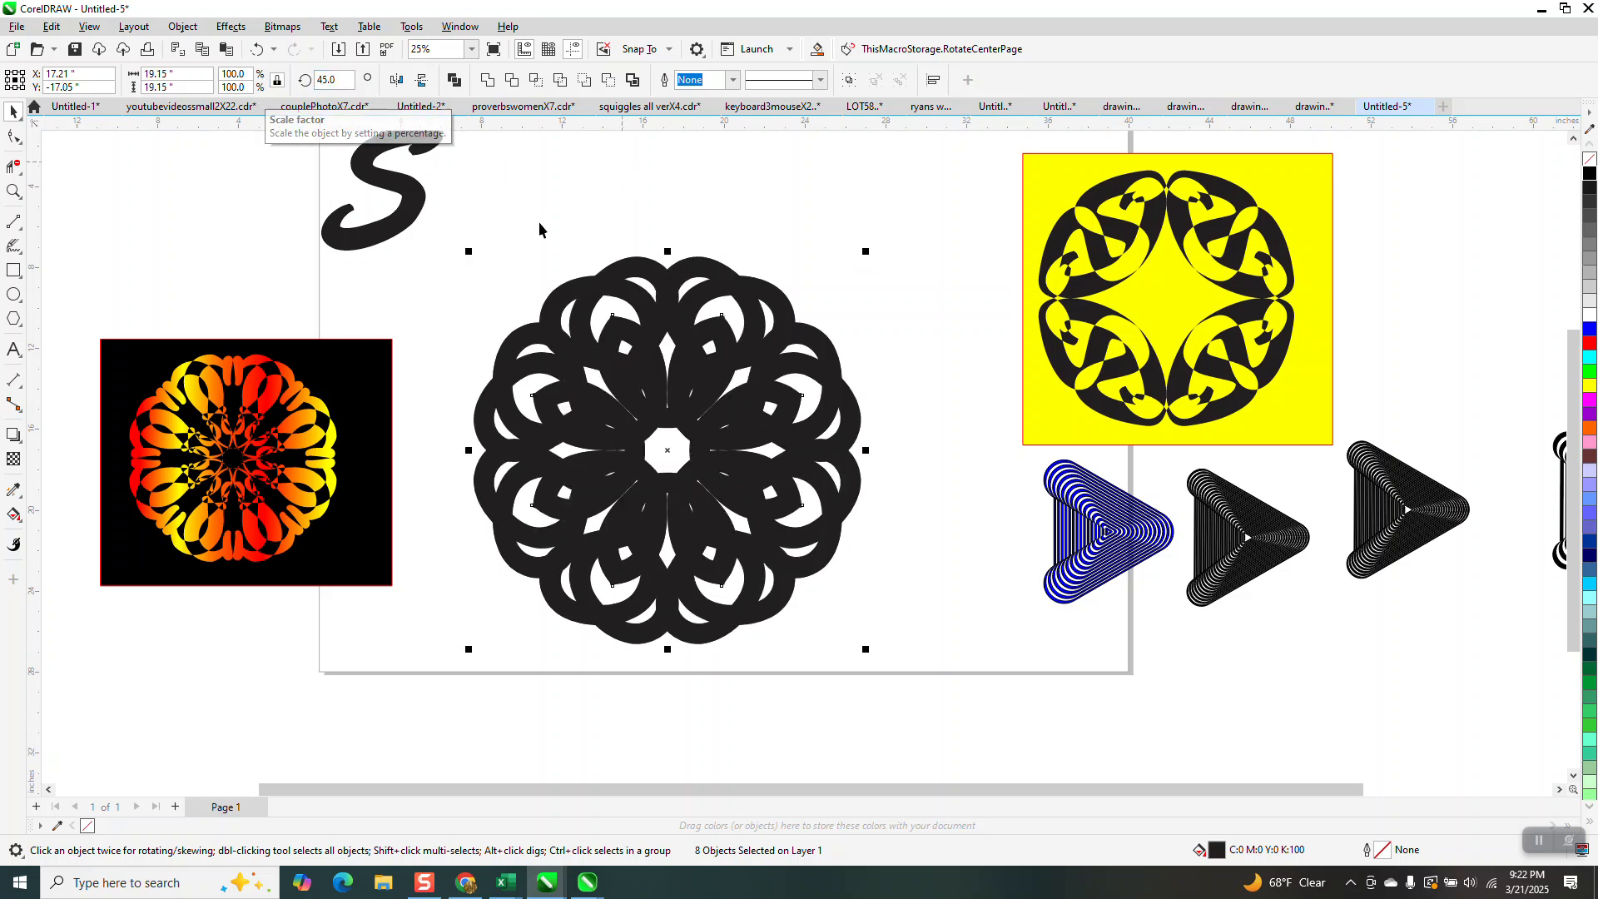
# Try combining all sixteen S curves into one object and inspect the overlap pattern around its centre.
pyautogui.moveTo(459, 327); pyautogui.dragTo(882, 665)
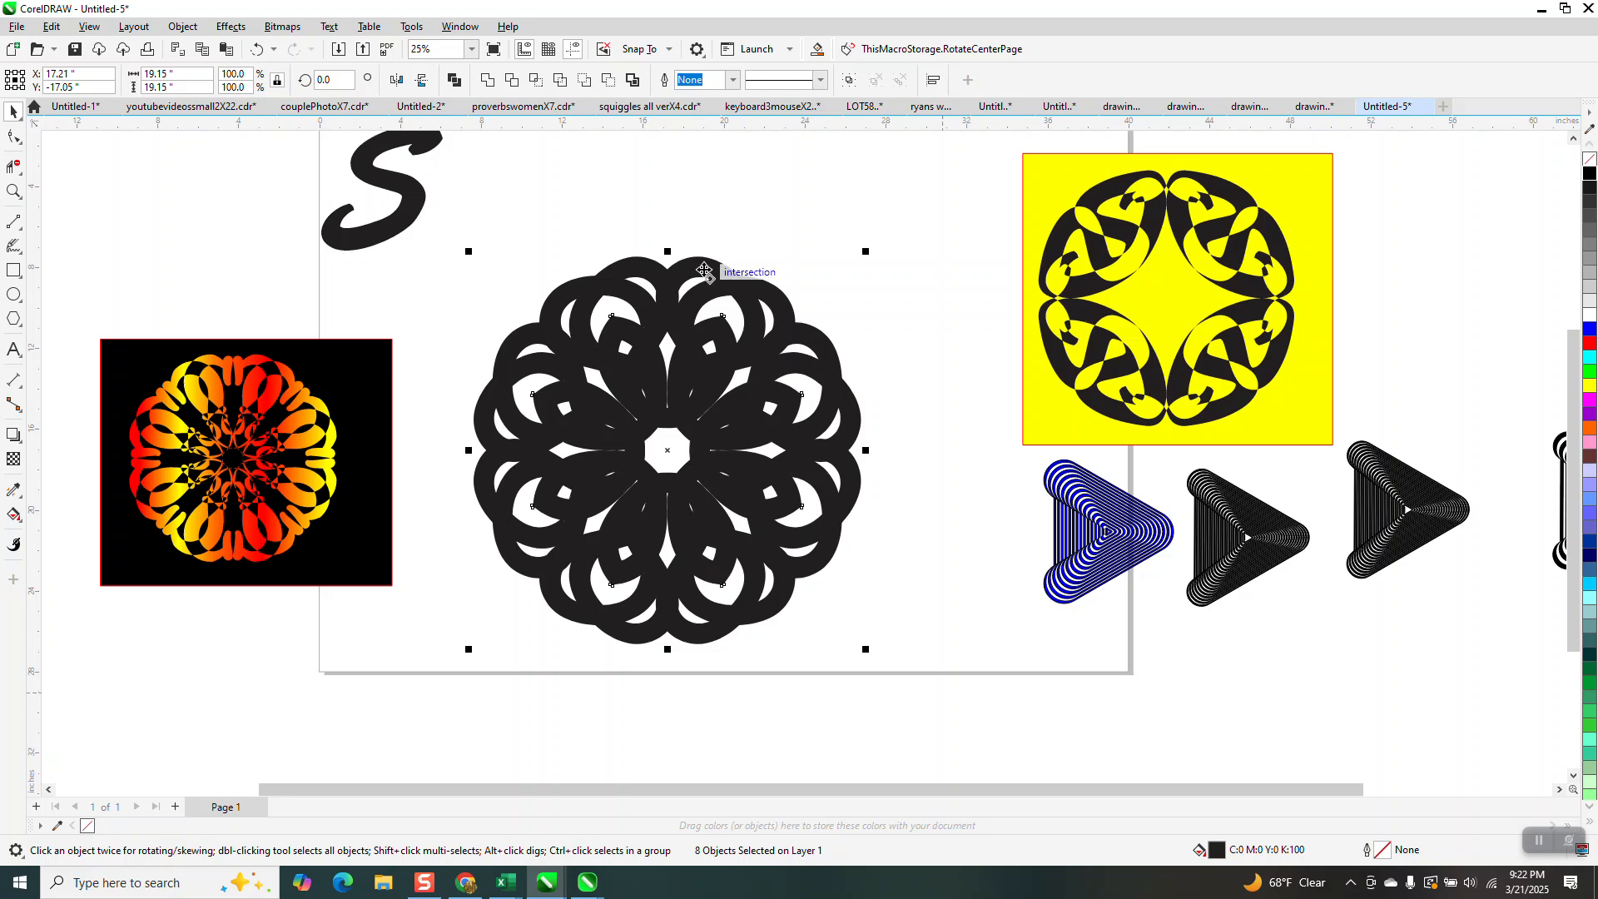
pyautogui.click(453, 80)
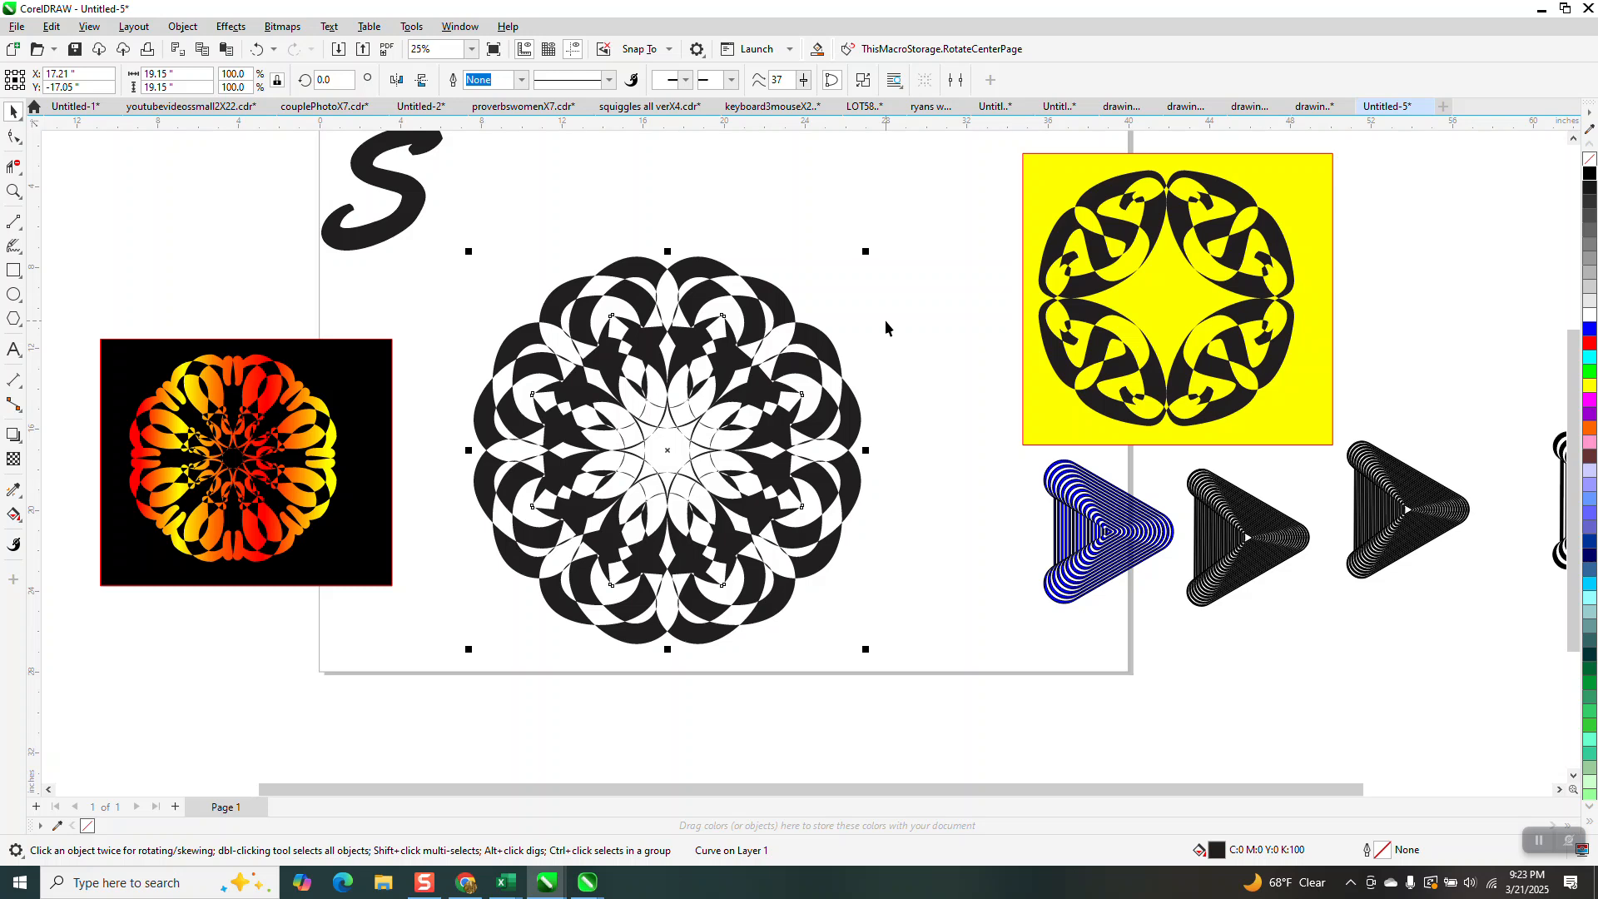
pyautogui.click(13, 192)
pyautogui.moveTo(524, 285); pyautogui.dragTo(834, 521)
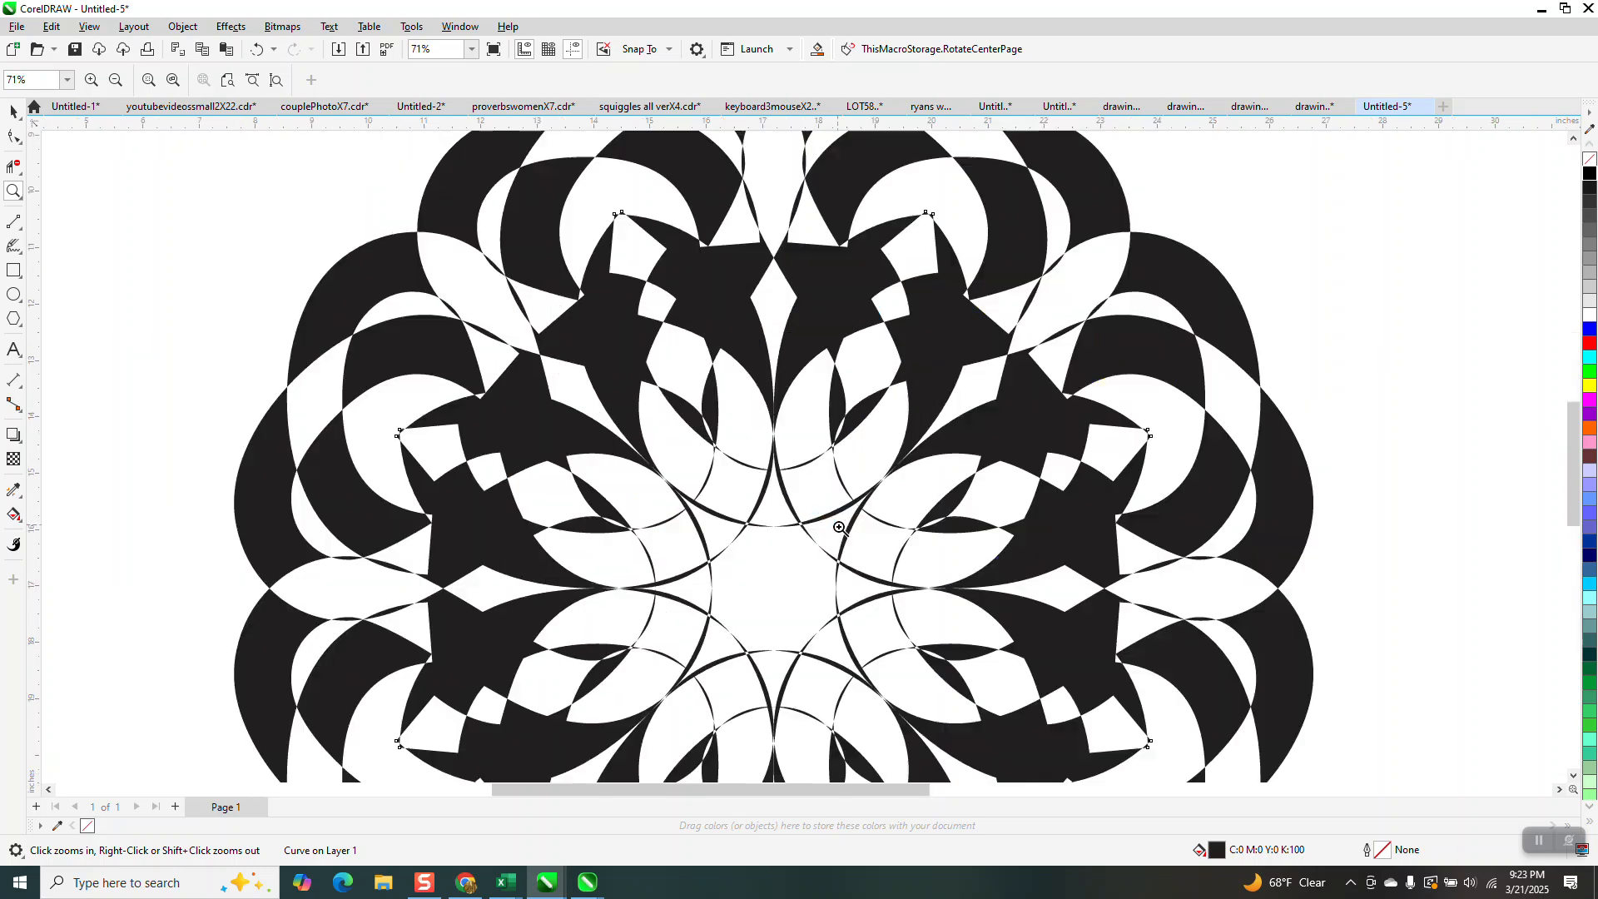
pyautogui.scroll(-4, 837, 526)
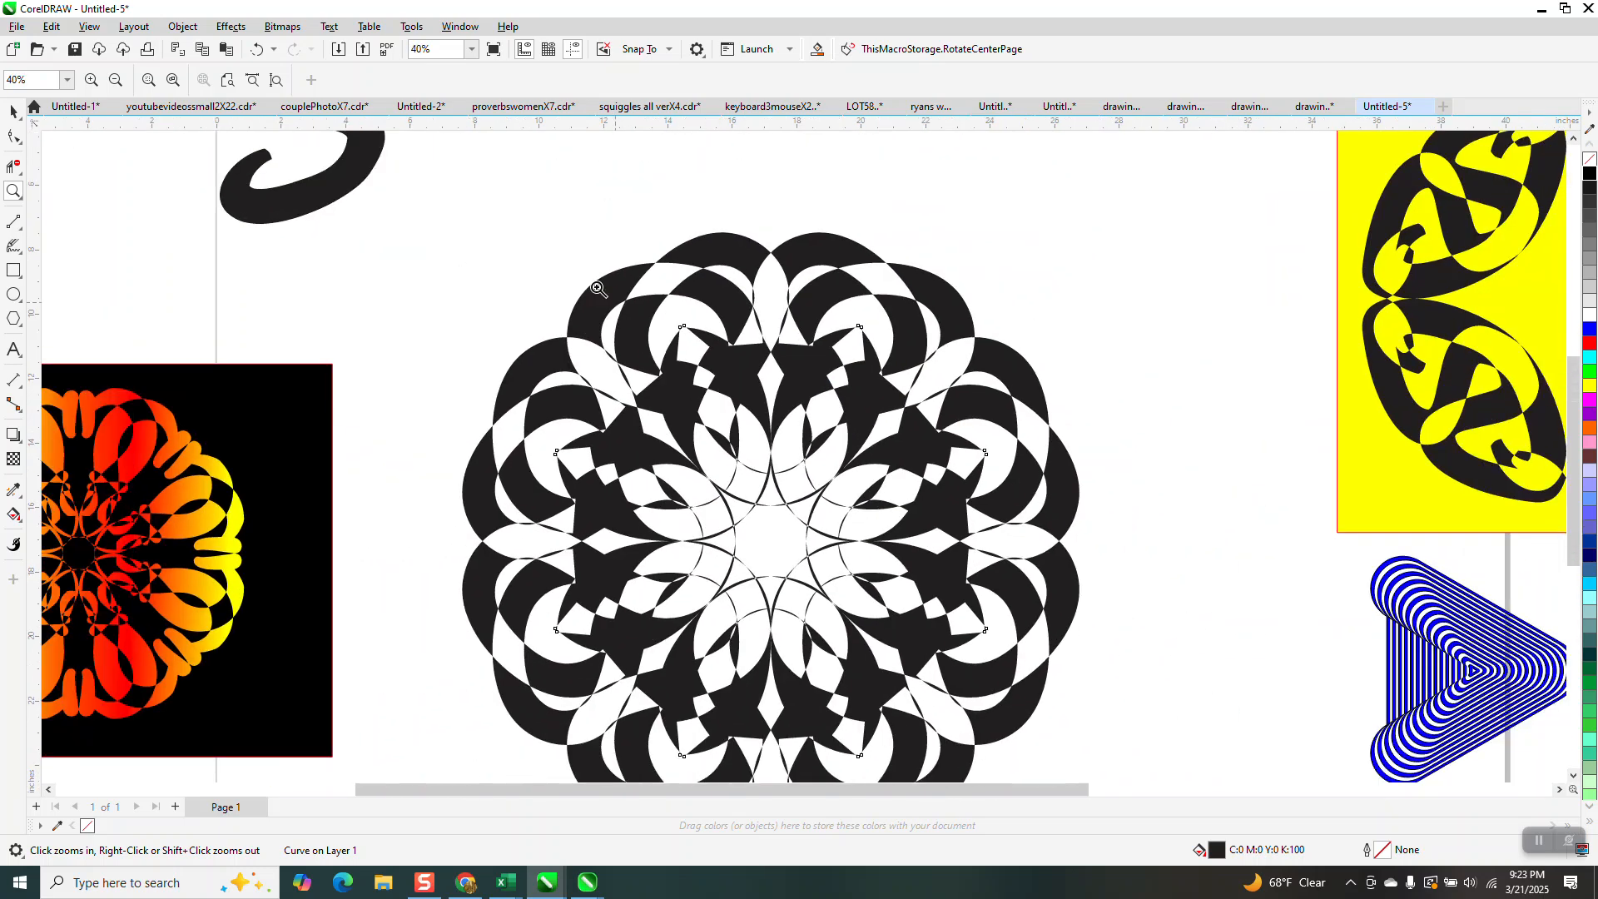
# Undo the combination of the sixteen S curves and look closely at the gradient motif on black.
pyautogui.hotkey('ctrl', 'z')
pyautogui.click(274, 80)
pyautogui.click(474, 639)
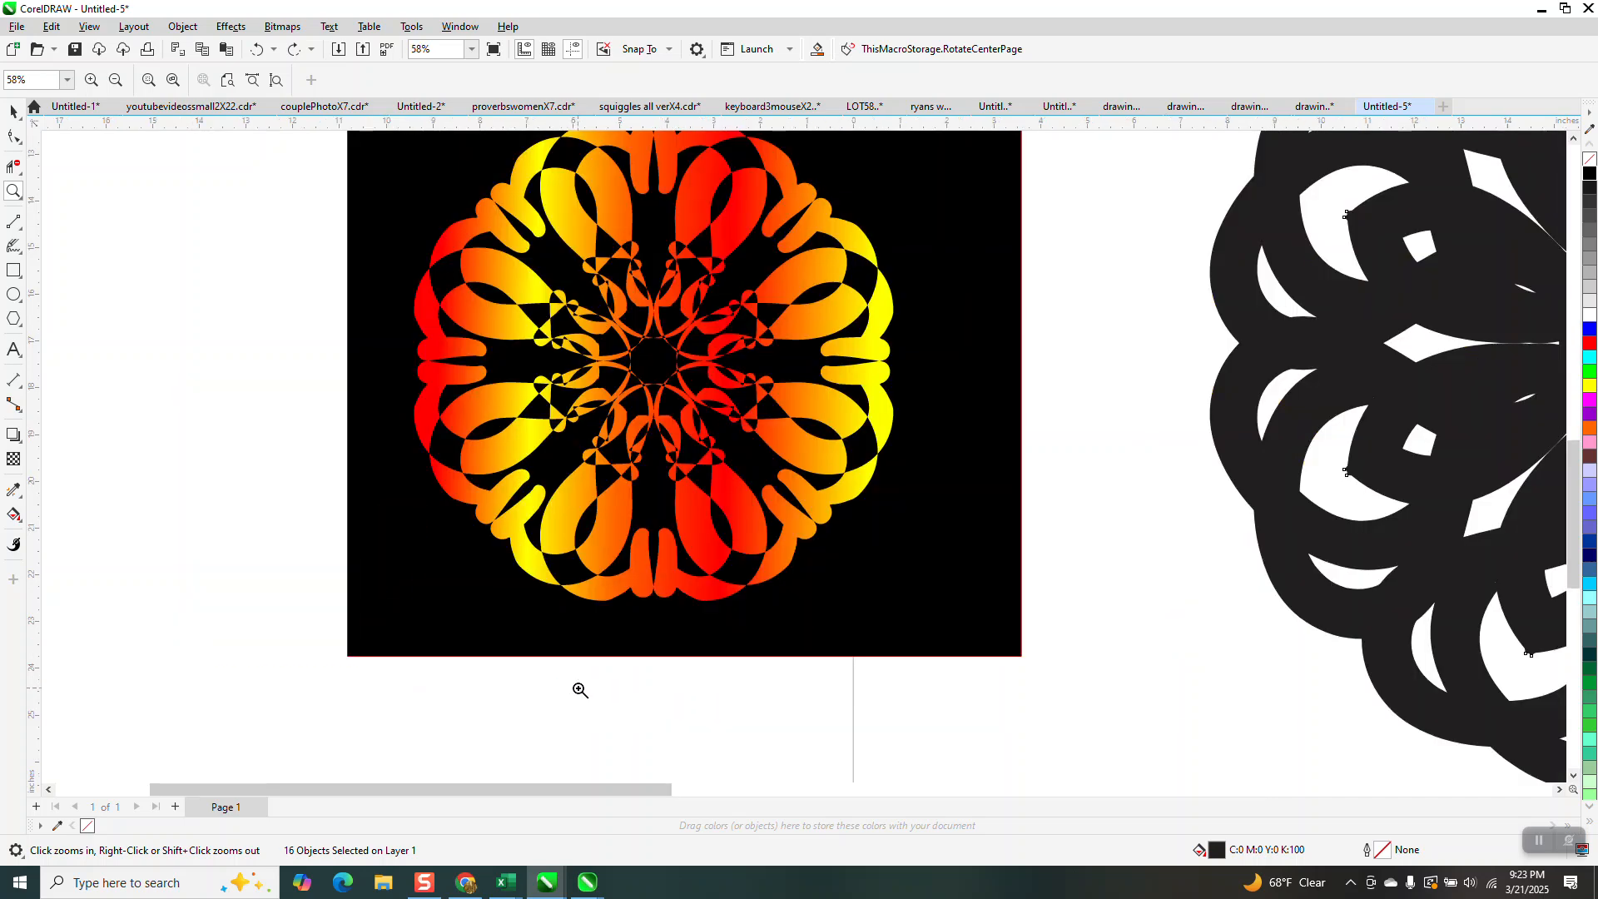